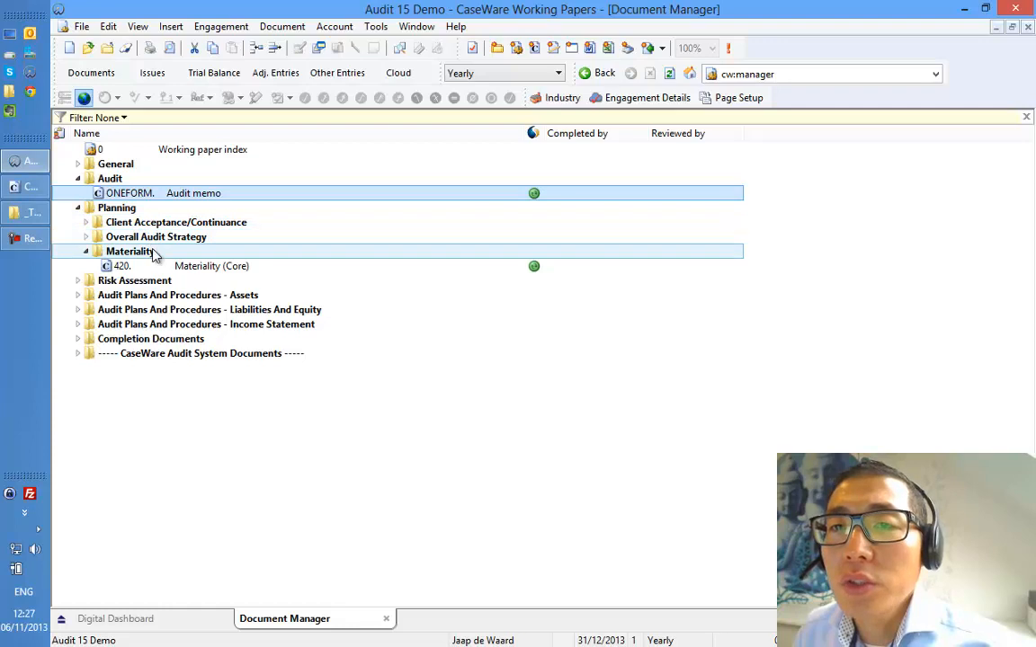
Open the working trial balance of the audit file.
left_click(152, 267)
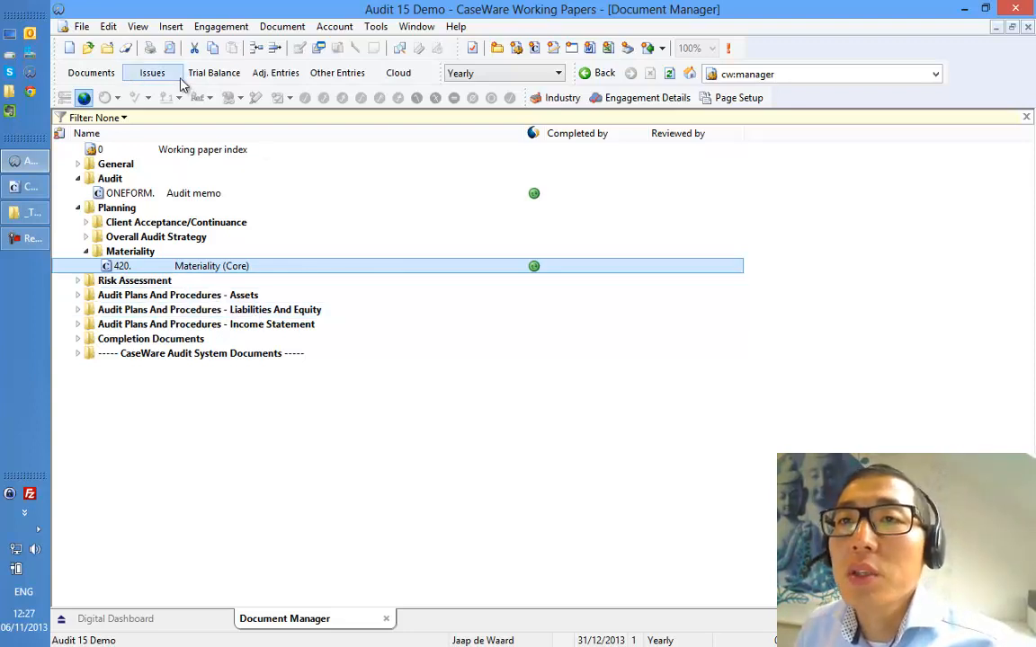
left_click(207, 72)
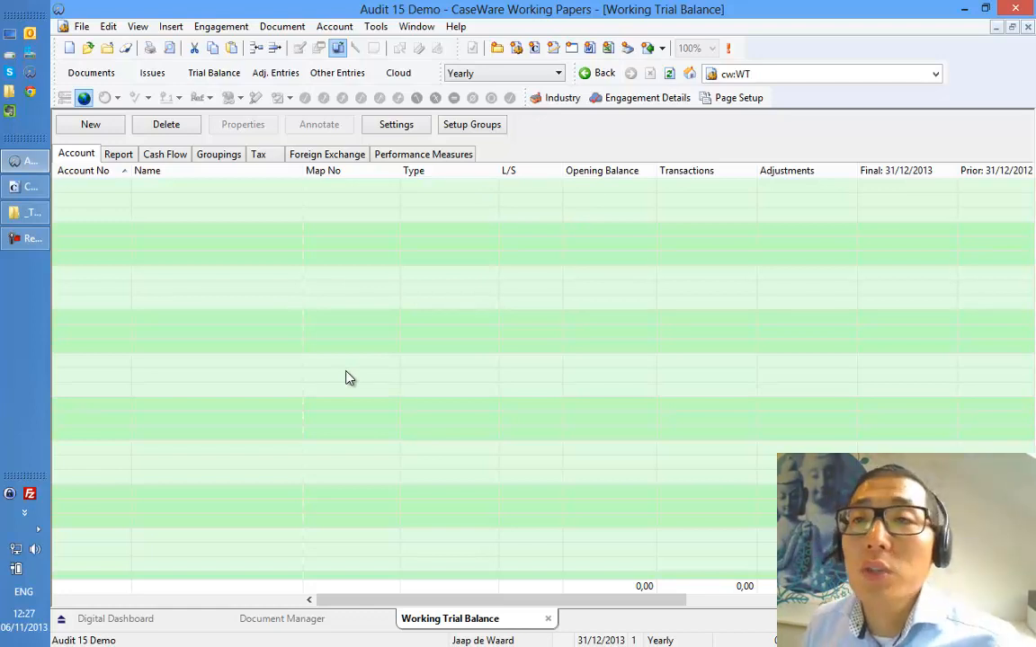
Examine the list of supported source packages in the accounting software import, and close the import without running it.
left_click(83, 26)
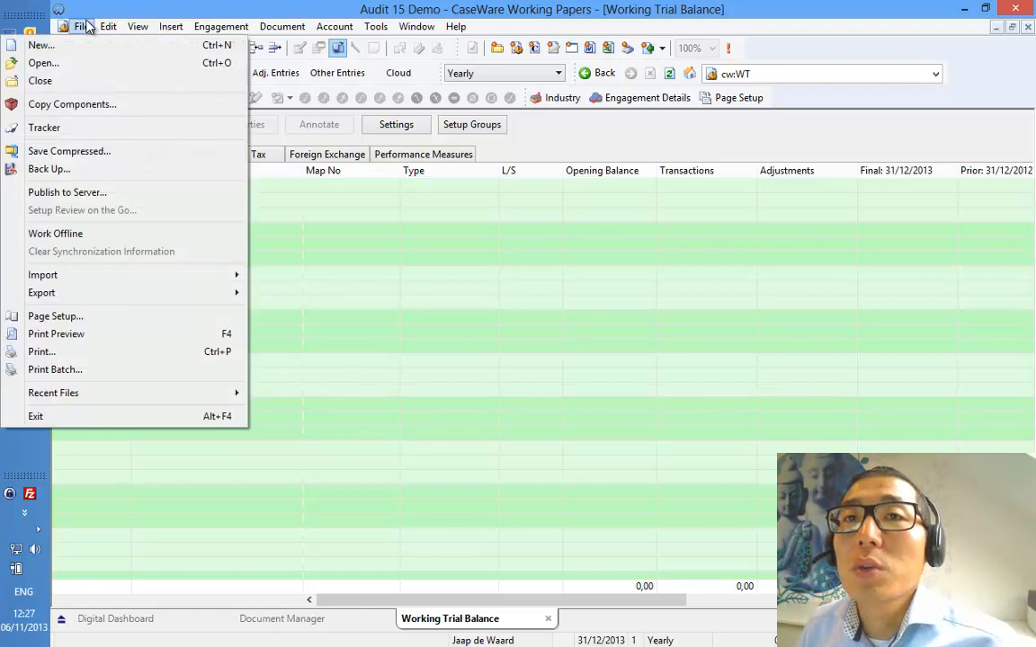
mouse_move(94, 274)
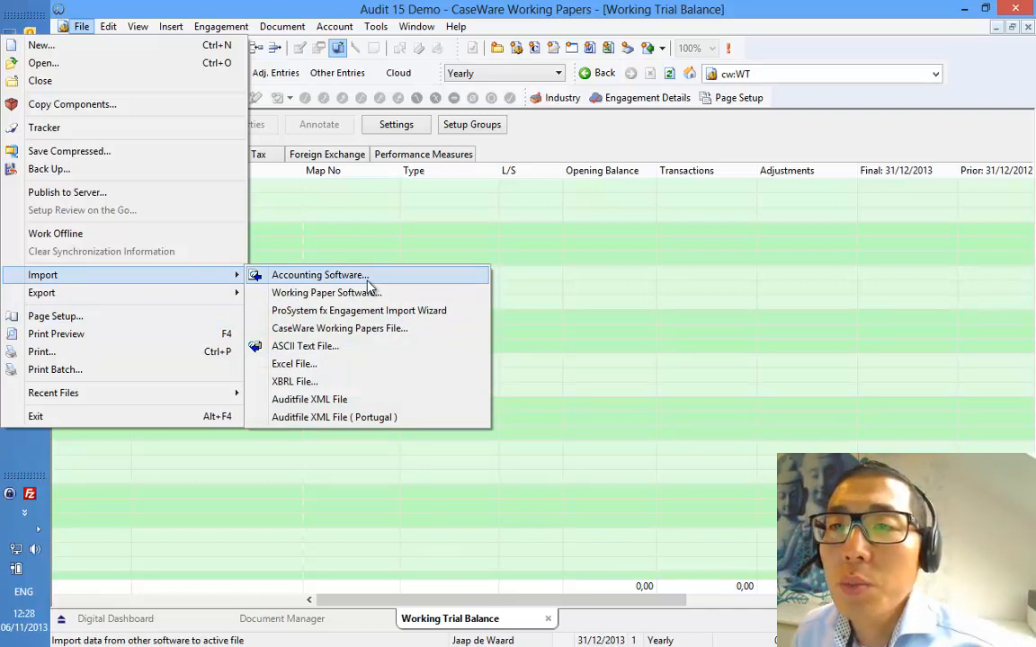
left_click(274, 276)
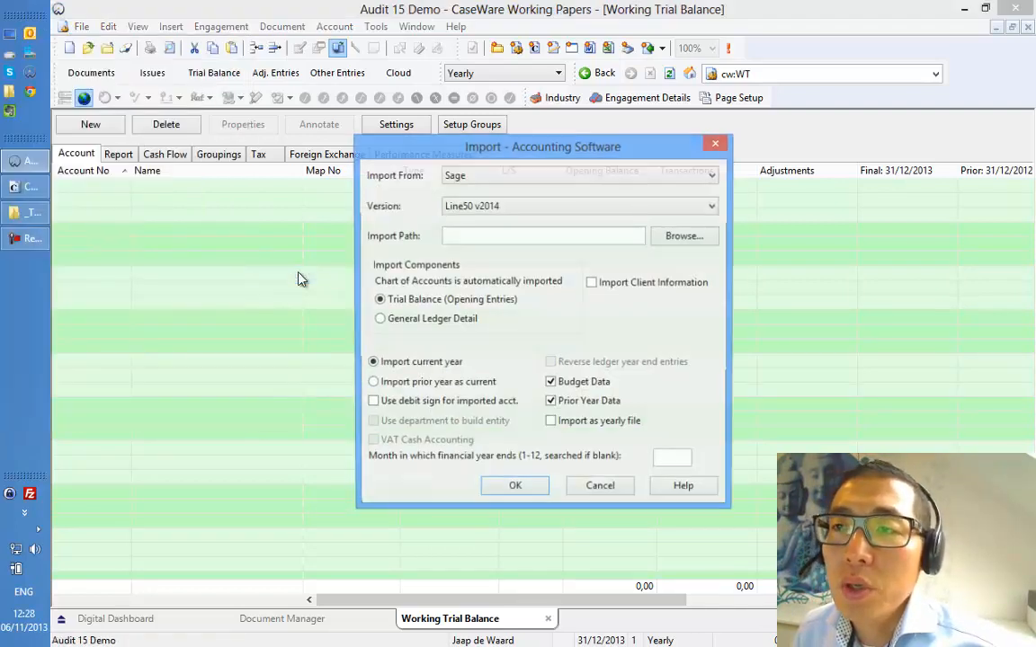
left_click(483, 177)
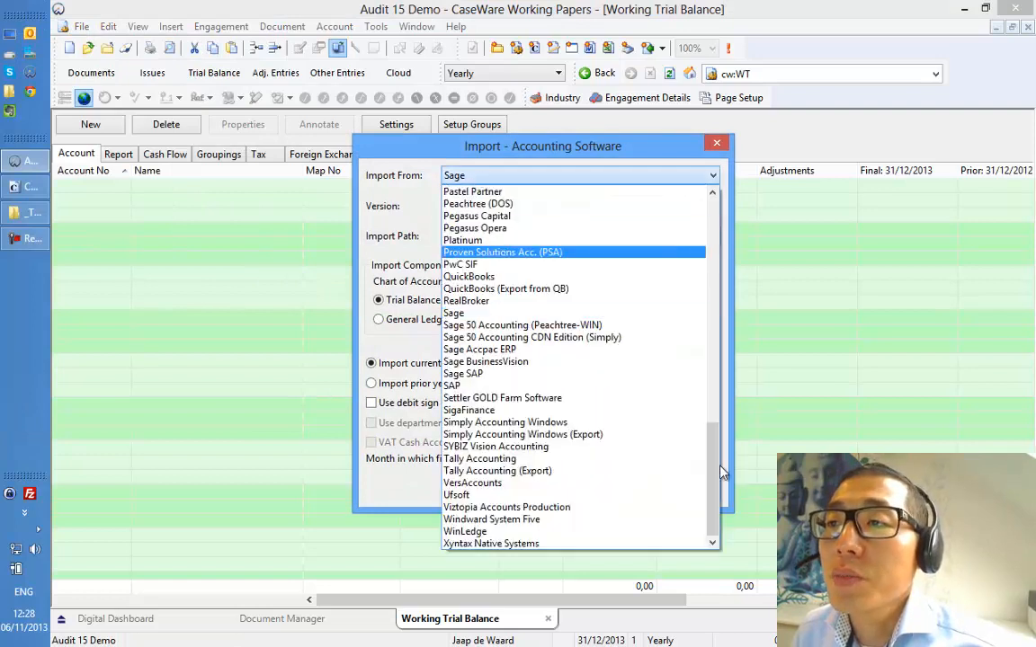
left_click_drag(715, 485, 713, 254)
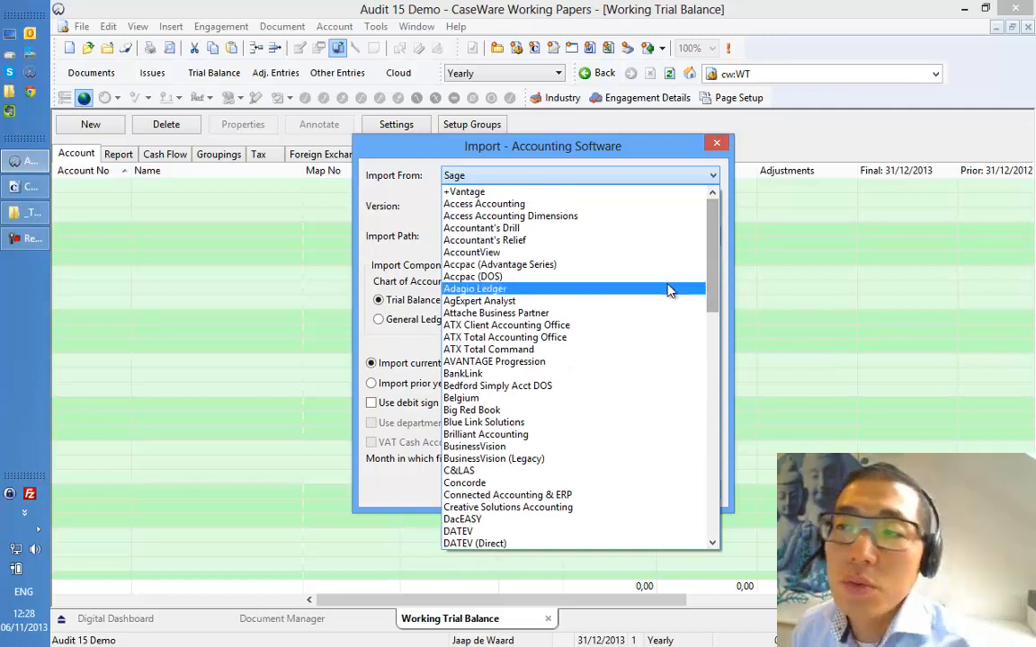
scroll(704, 374, "down", 1)
scroll(704, 374, "down", 4)
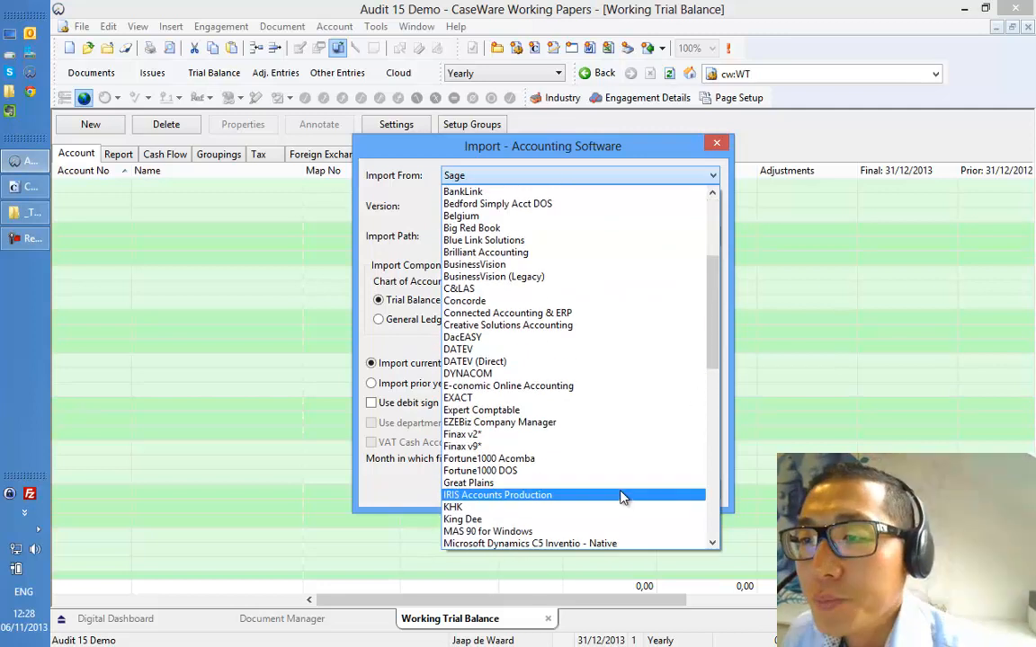
scroll(619, 485, "down", 7)
left_click(712, 141)
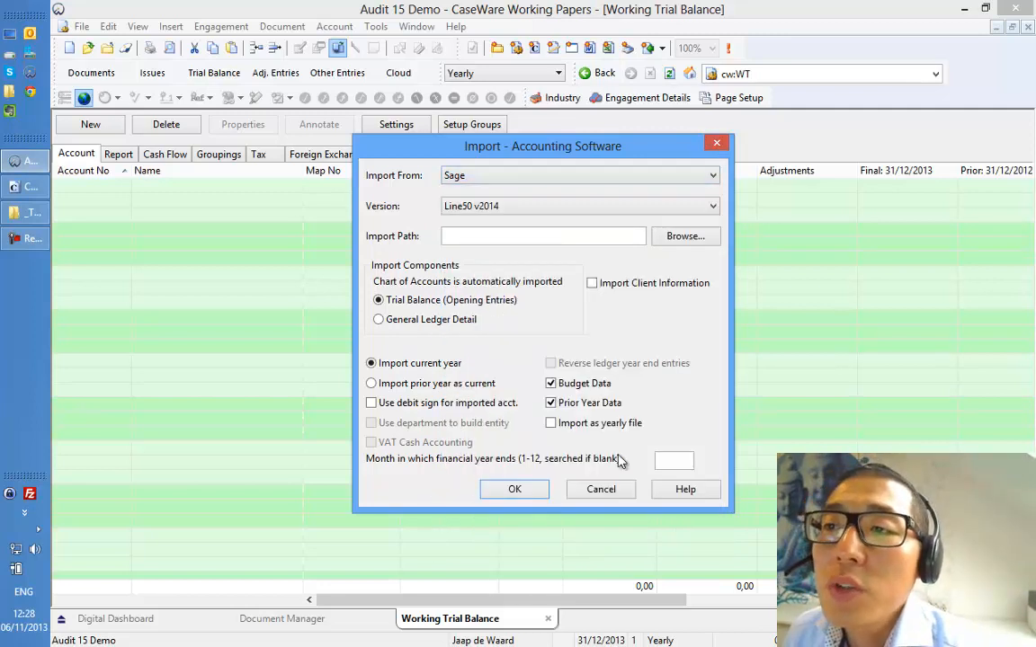
left_click(607, 484)
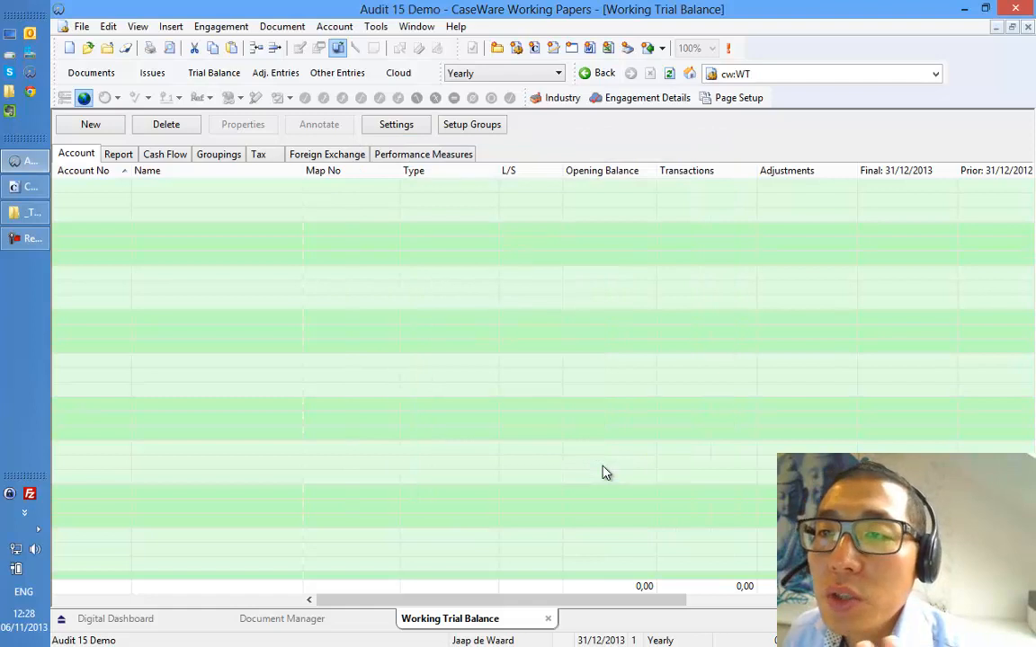
Start an Excel file import into the trial balance and enlarge the import wizard window.
left_click(82, 27)
mouse_move(130, 284)
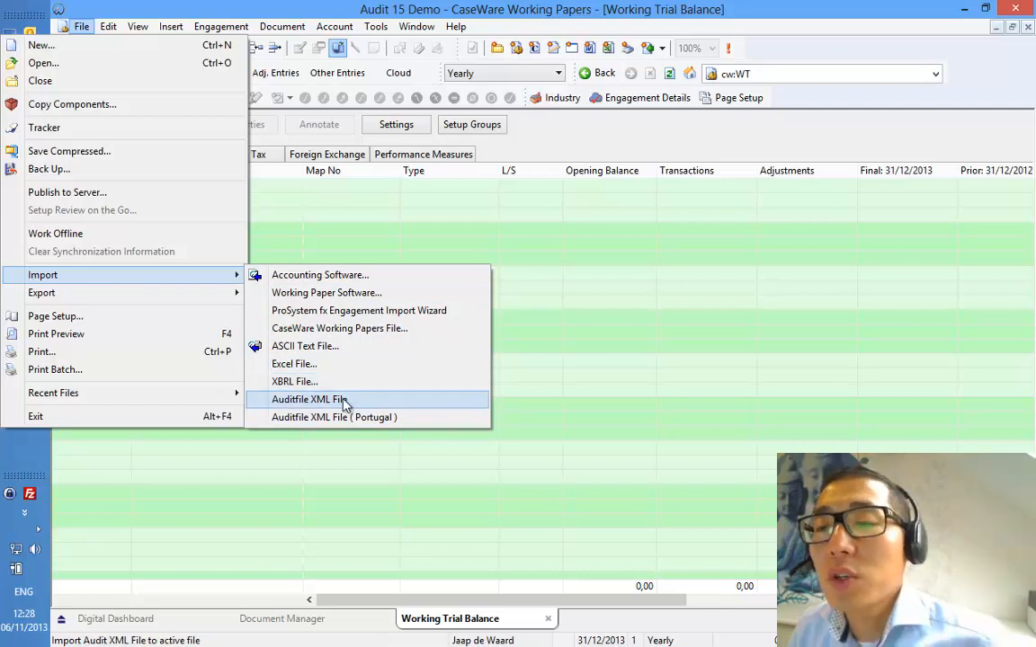
left_click(303, 369)
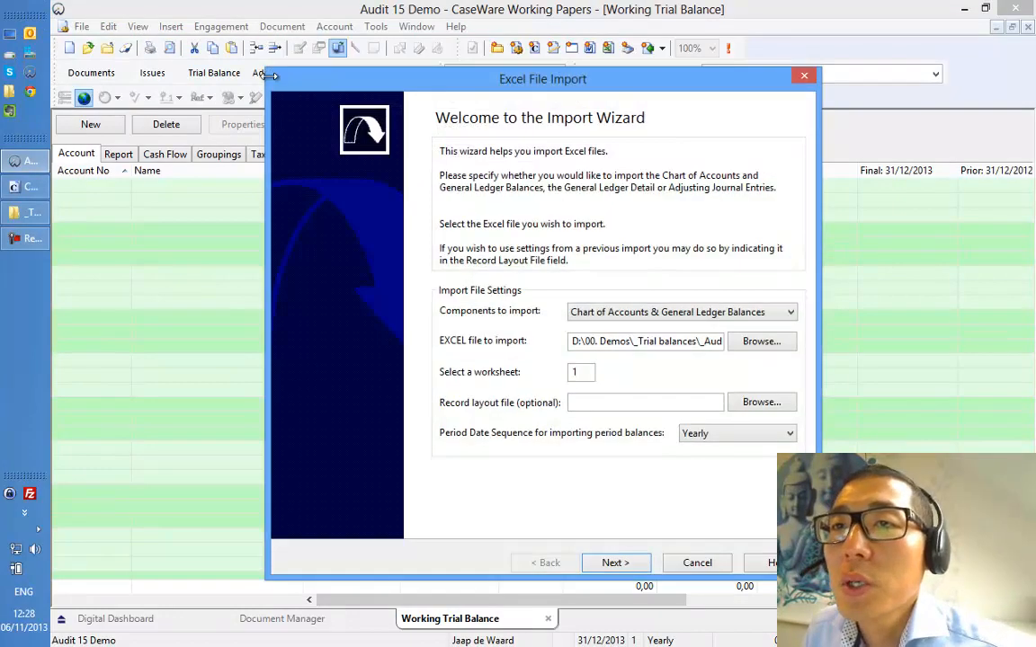
left_click_drag(272, 117, 77, 68)
left_click_drag(589, 87, 597, 48)
left_click_drag(826, 539, 958, 564)
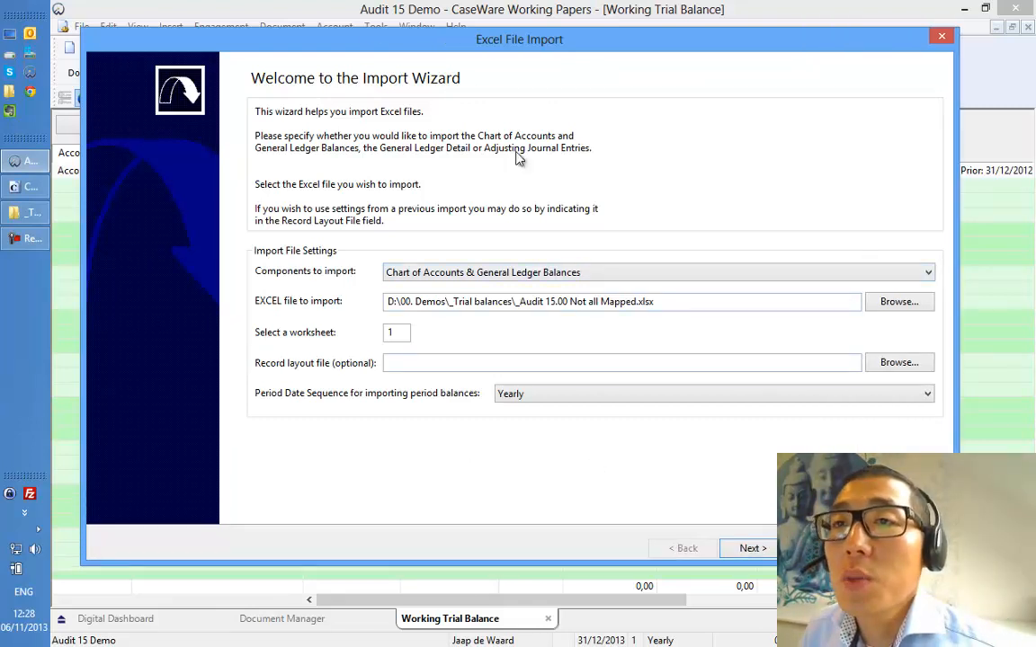
Choose _Audit 15.00 Not all Mapped.xlsx for the Chart of Accounts & General Ledger Balances import and continue to the data properties.
left_click(432, 274)
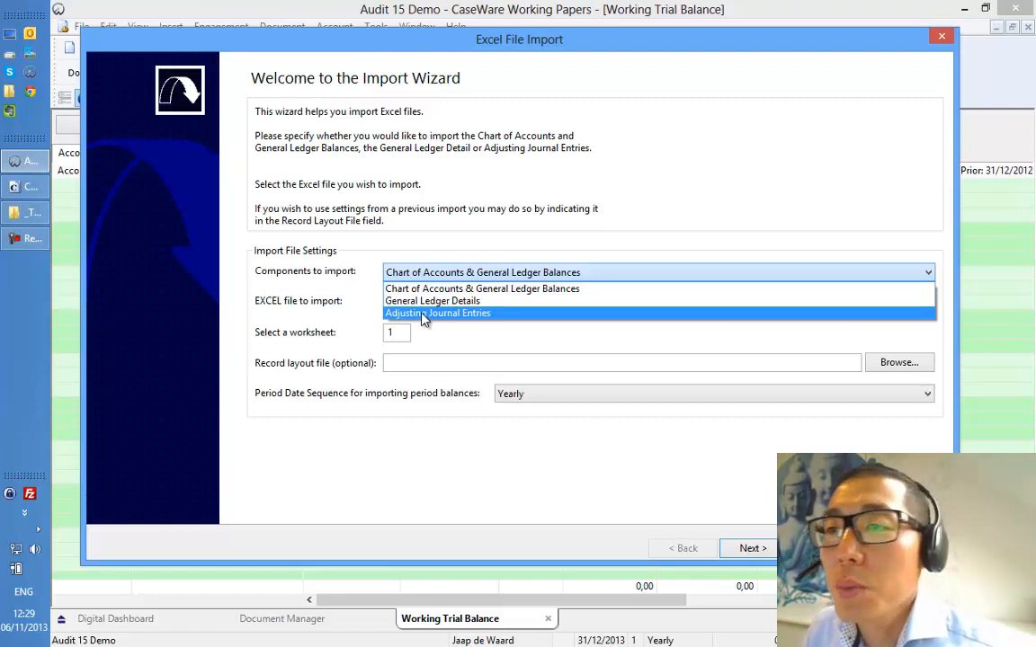
left_click(451, 207)
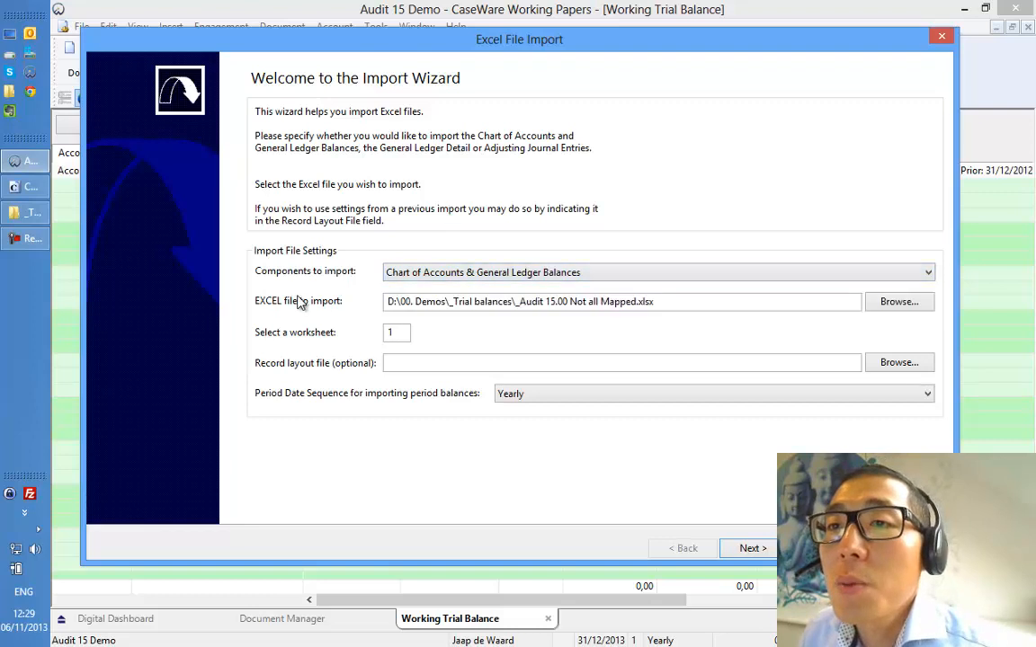
left_click_drag(668, 305, 396, 310)
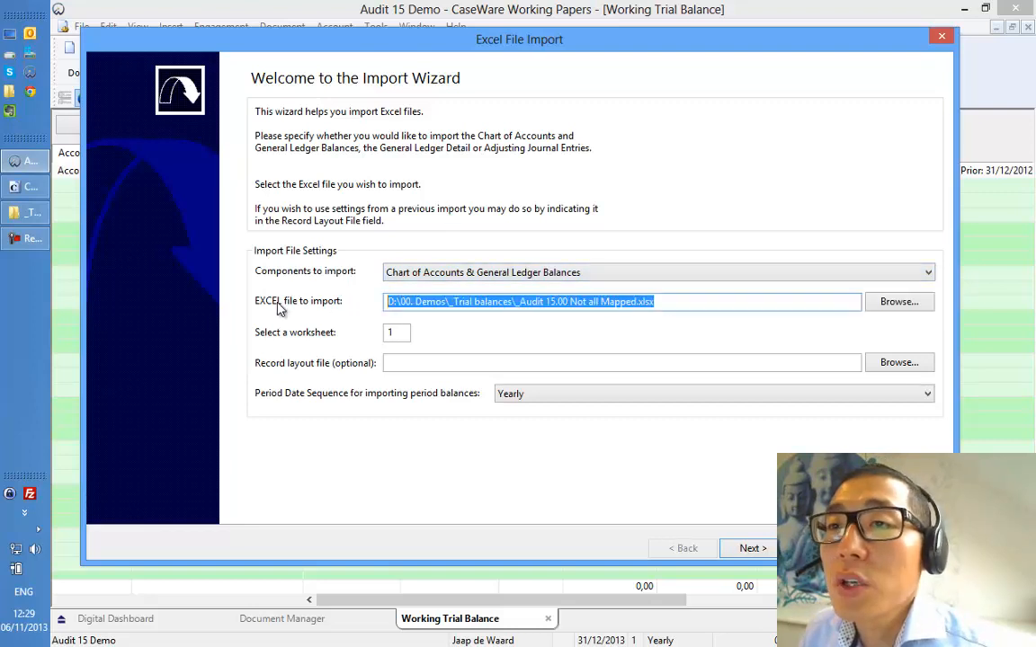
left_click(817, 304)
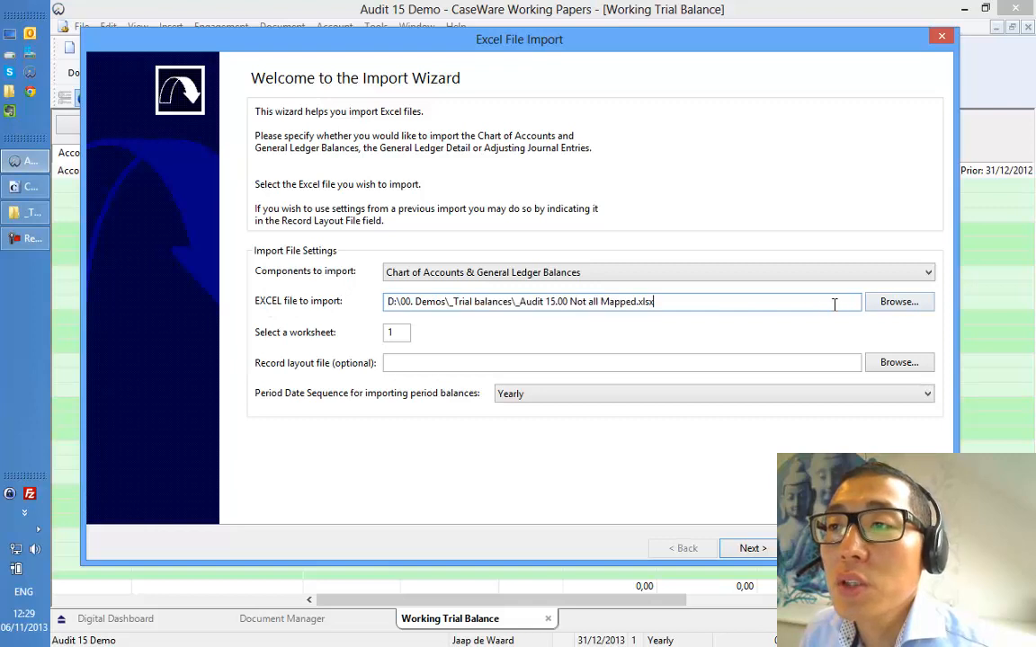
left_click(903, 308)
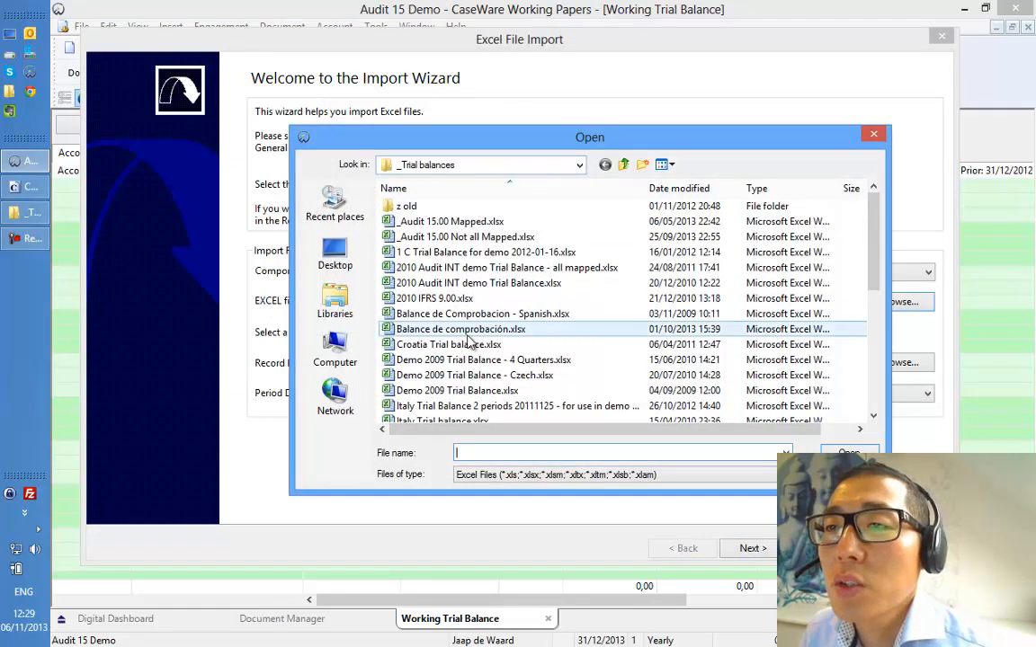
left_click(440, 237)
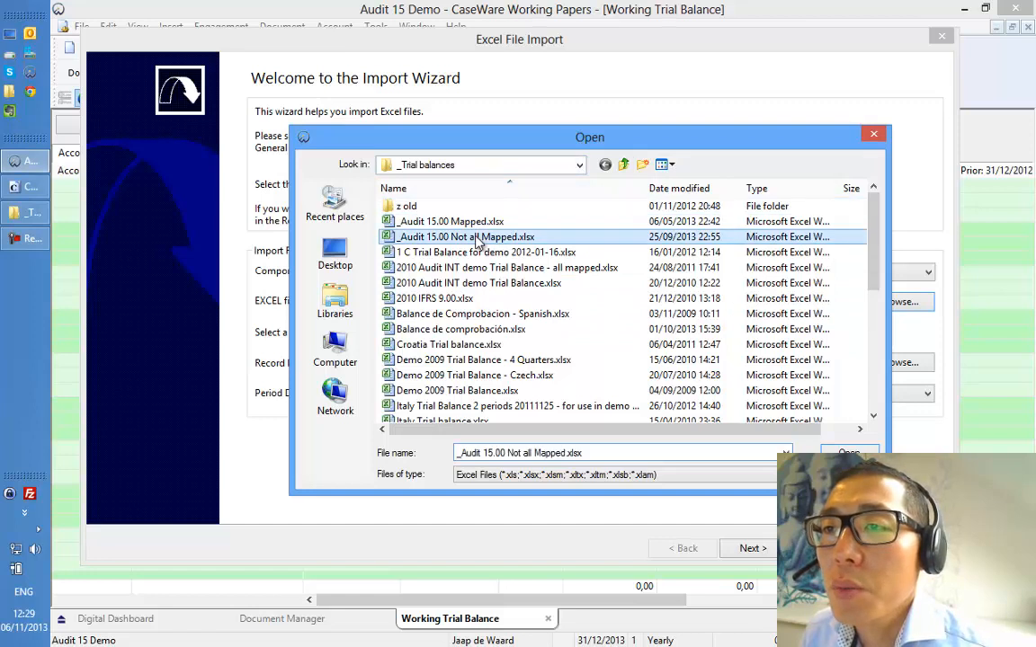
double_click(440, 238)
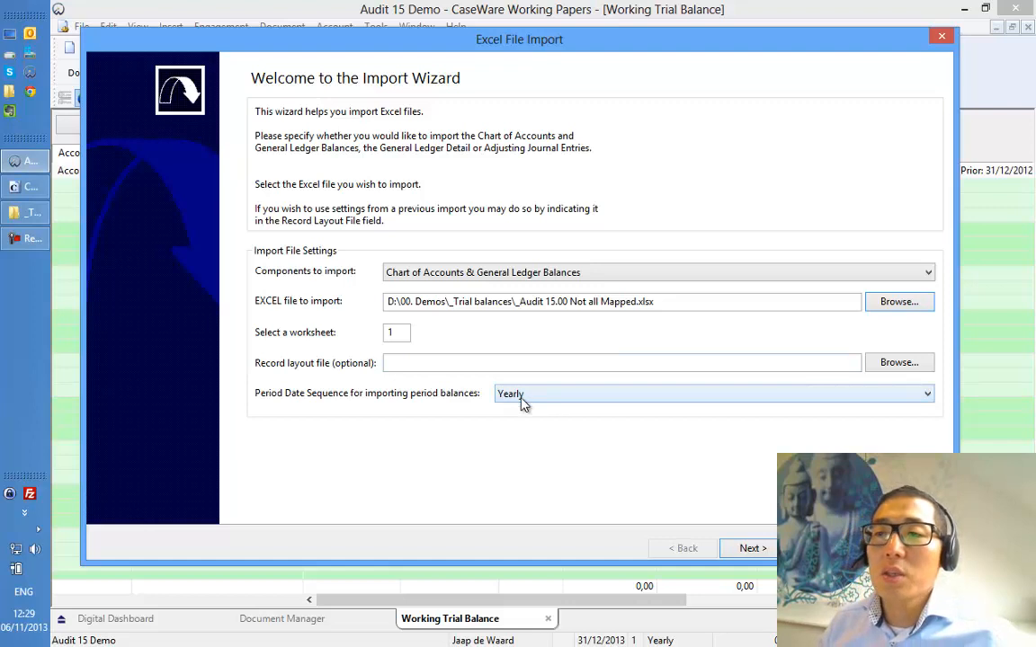
left_click(754, 548)
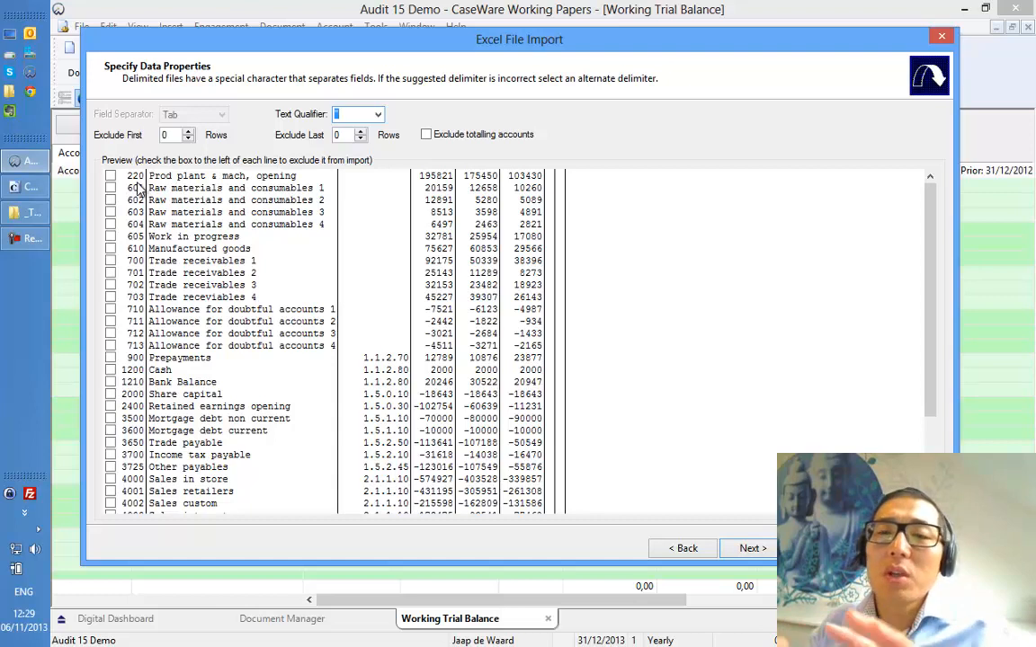
Try excluding the first three preview rows from the import, and include them again.
left_click(110, 177)
left_click(110, 188)
left_click(110, 200)
left_click(110, 200)
left_click(109, 188)
left_click(109, 176)
left_click(109, 177)
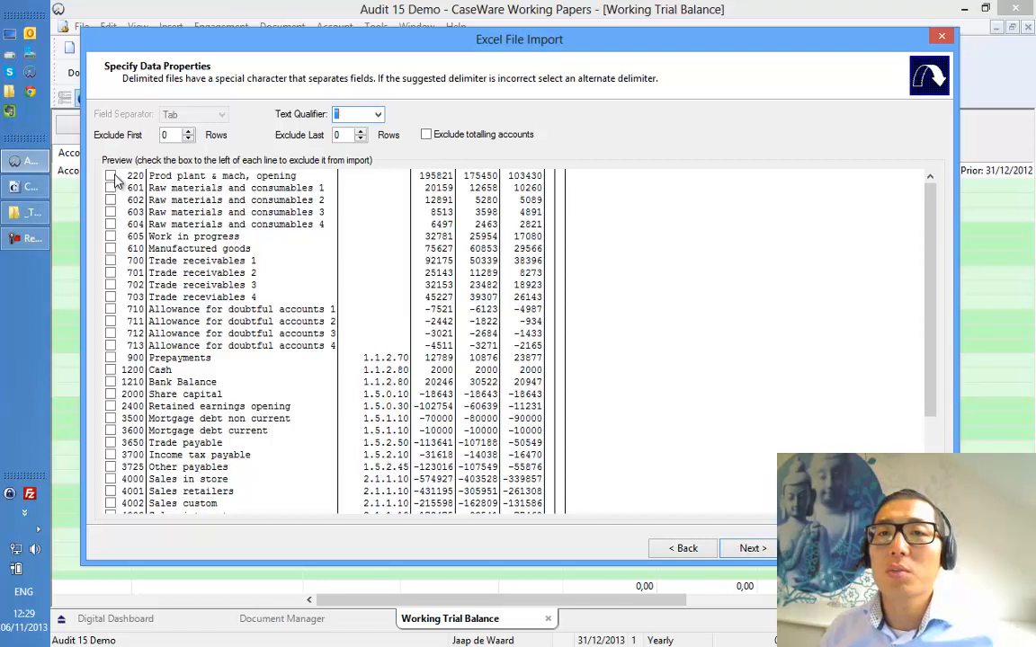
left_click(110, 176)
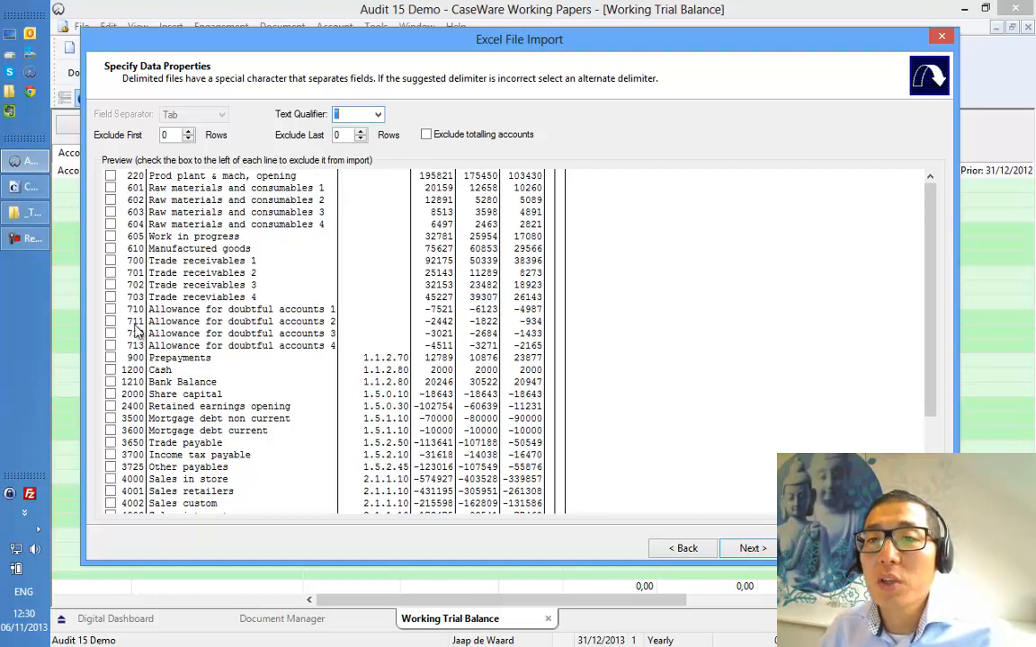
Continue to the field details and assign the first column as Account Number.
left_click(753, 549)
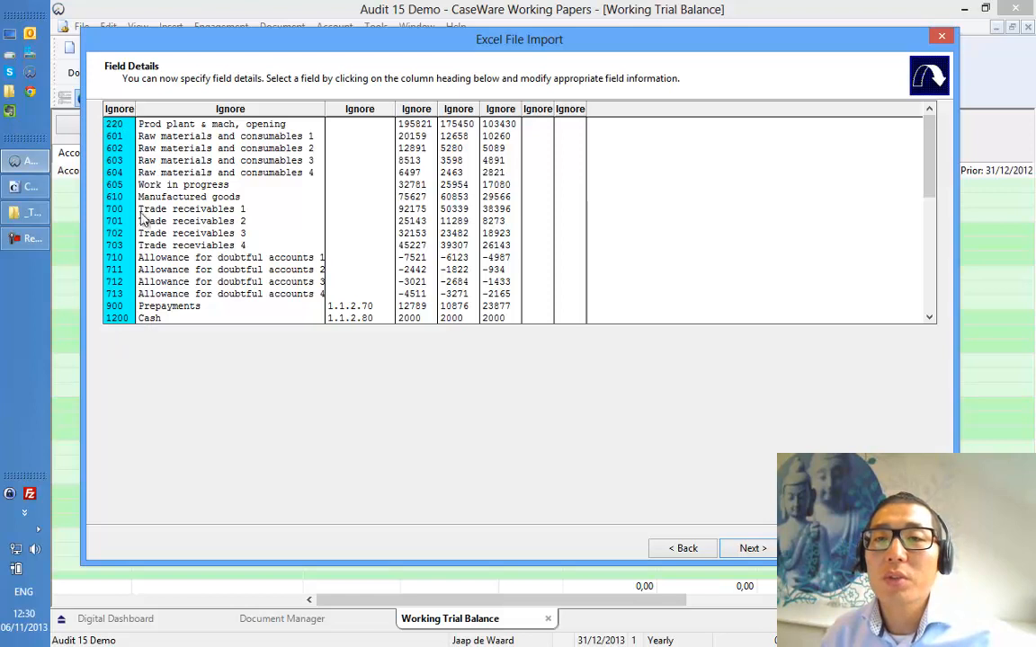
left_click(126, 111)
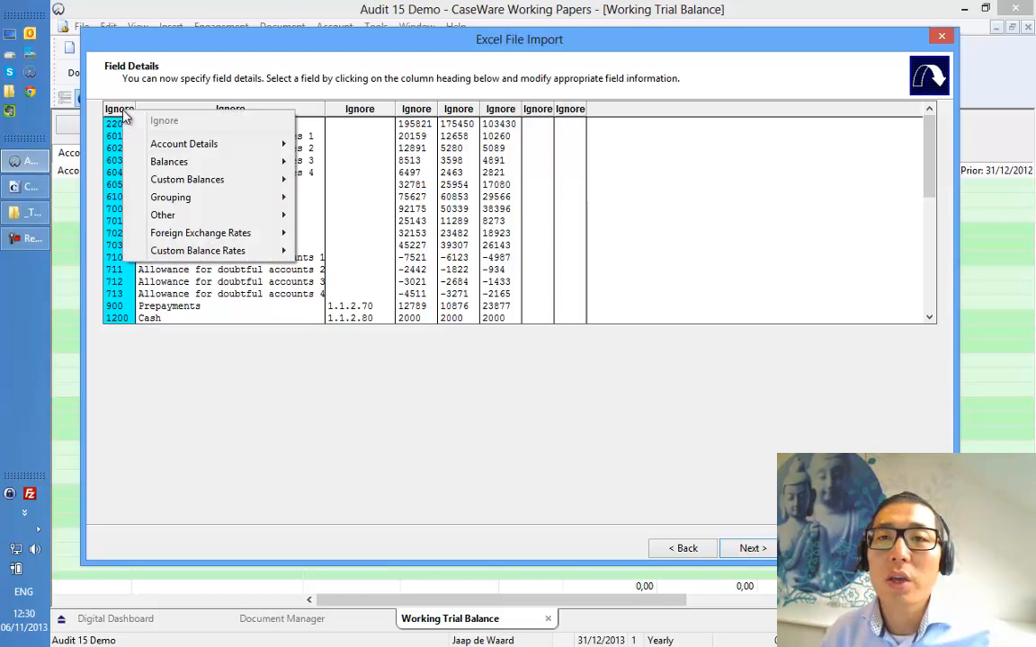
mouse_move(167, 146)
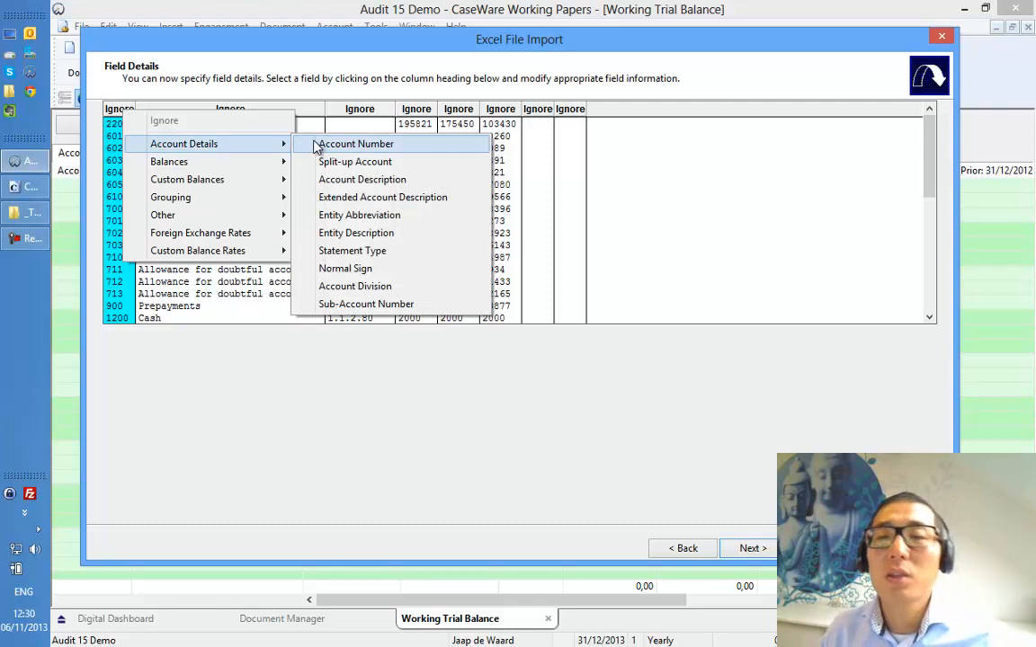
left_click(317, 147)
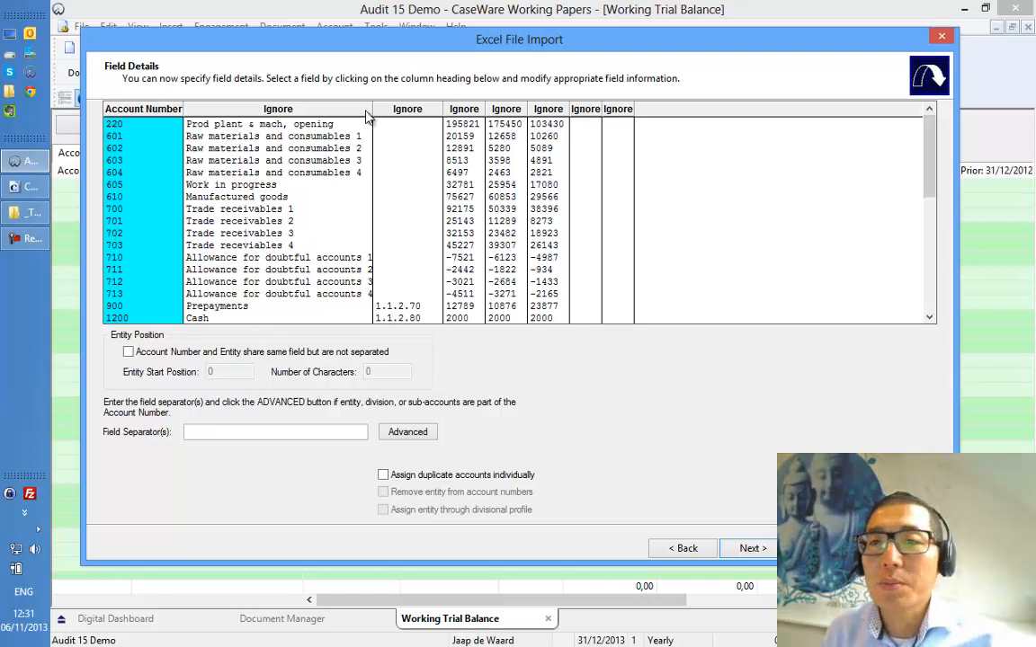
Widen the second column to show the full names and assign it as Account Description.
left_click_drag(373, 109, 427, 108)
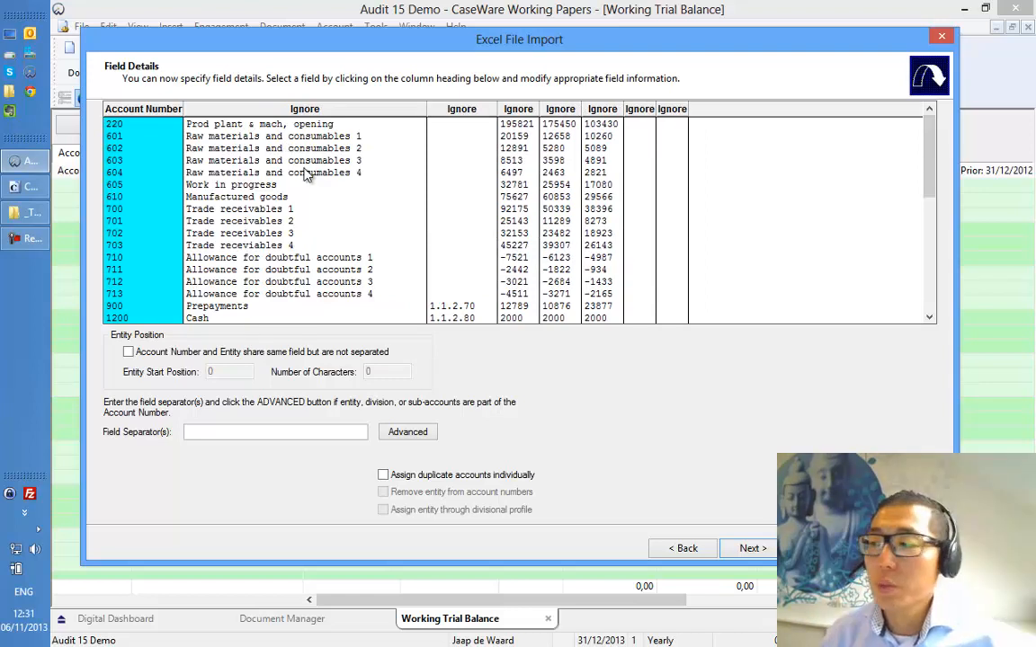
left_click(284, 115)
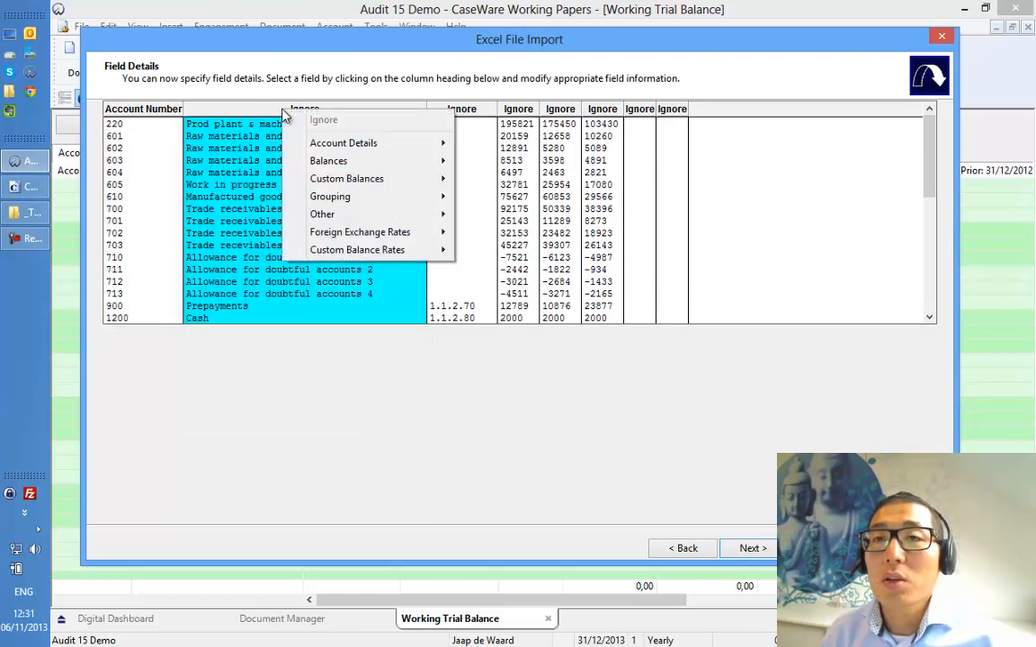
mouse_move(317, 148)
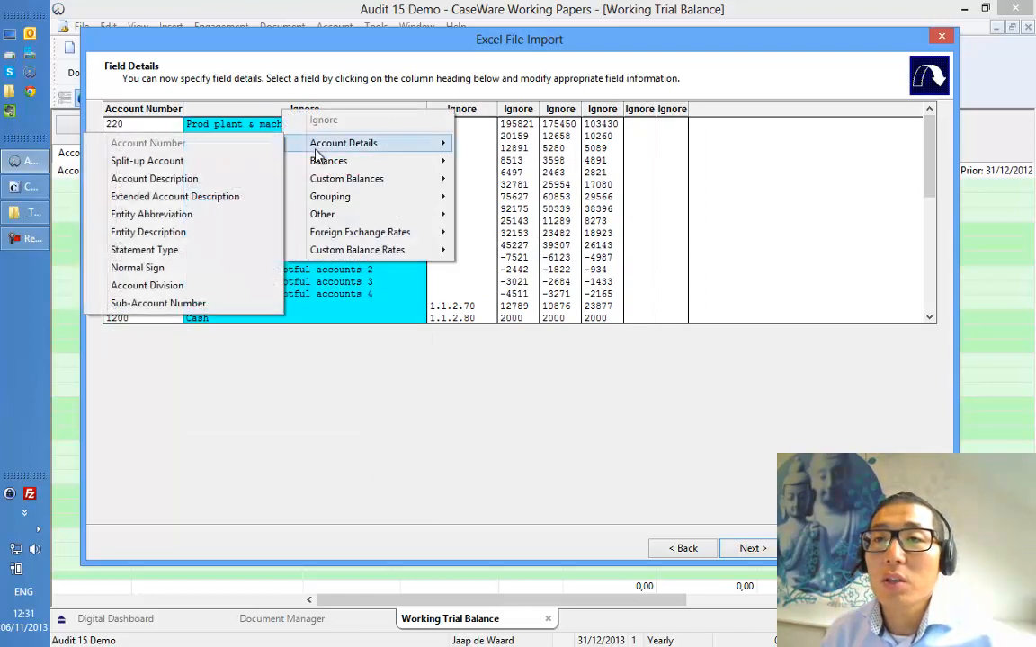
left_click(144, 178)
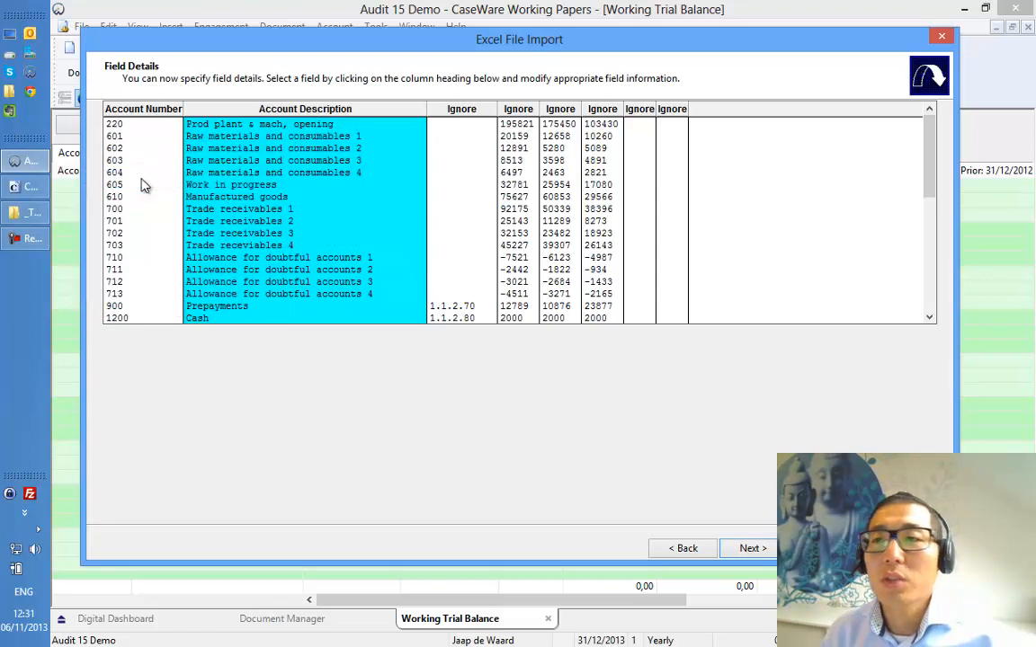
Widen the imported balance columns and assign the first one as the current year's opening balance.
left_click_drag(539, 109, 604, 109)
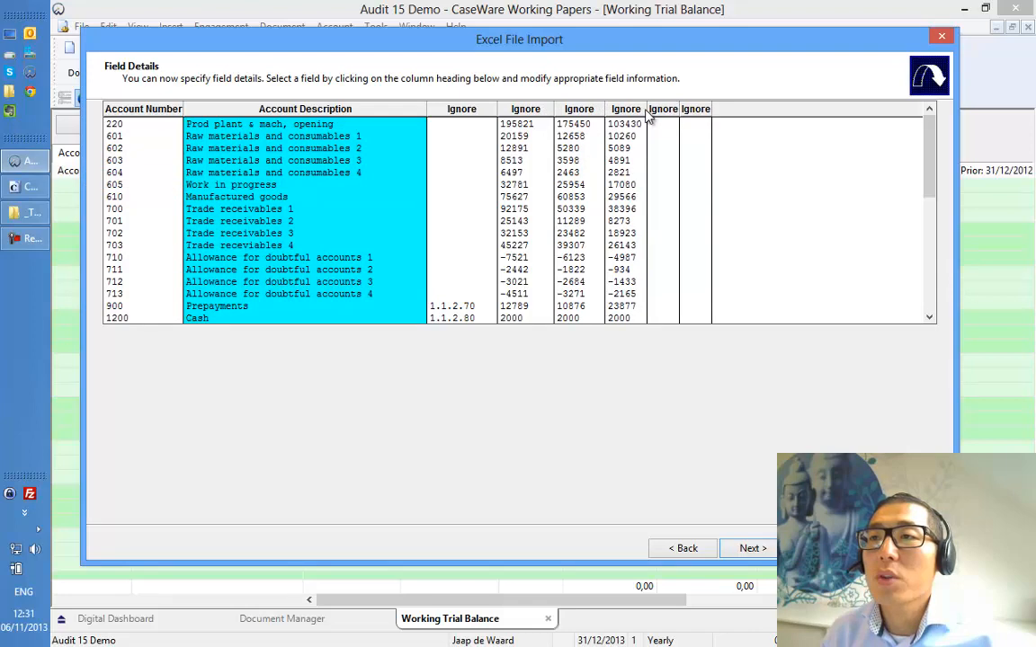
left_click(640, 109)
left_click(641, 77)
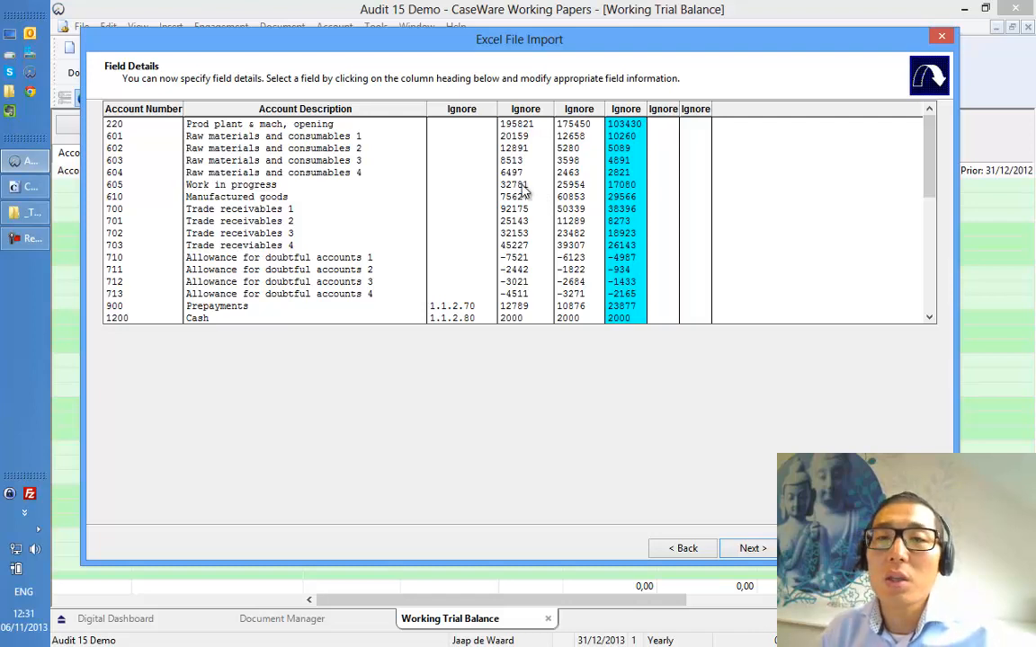
left_click(519, 110)
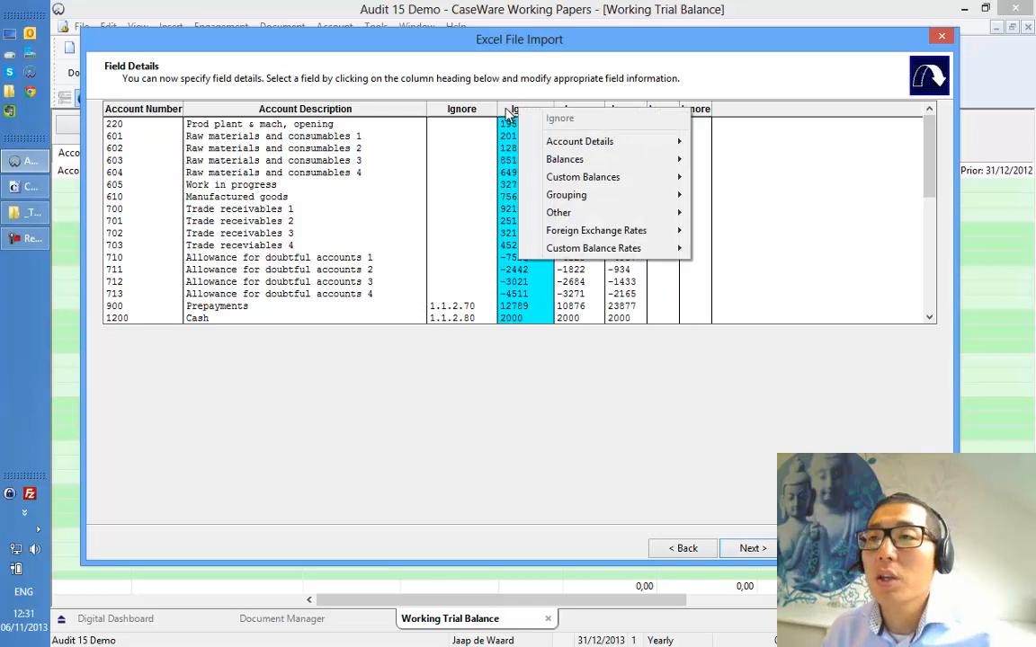
mouse_move(532, 159)
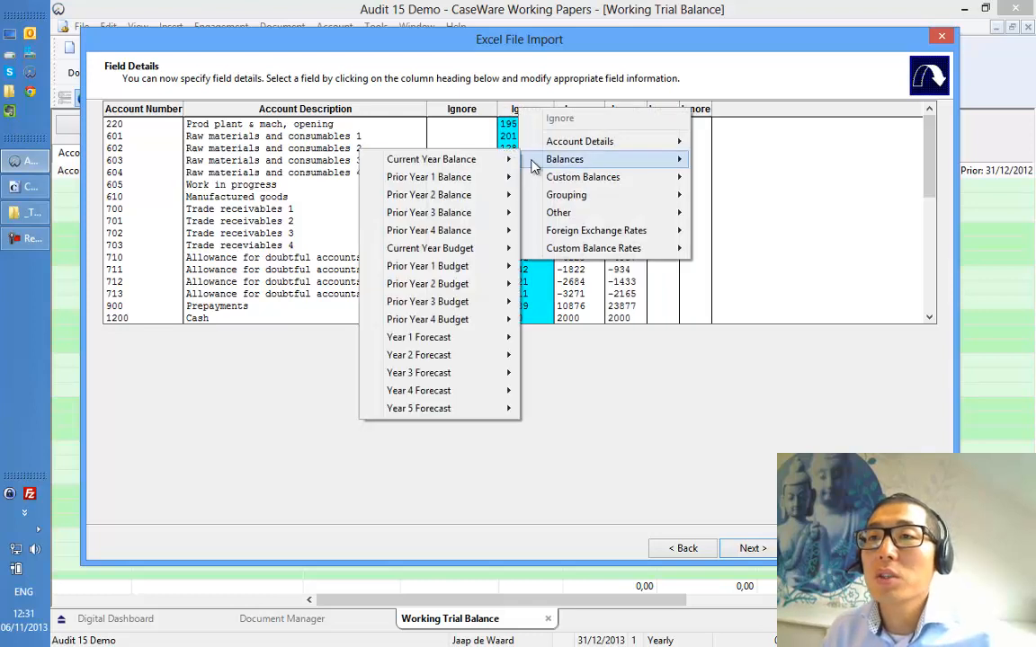
mouse_move(477, 163)
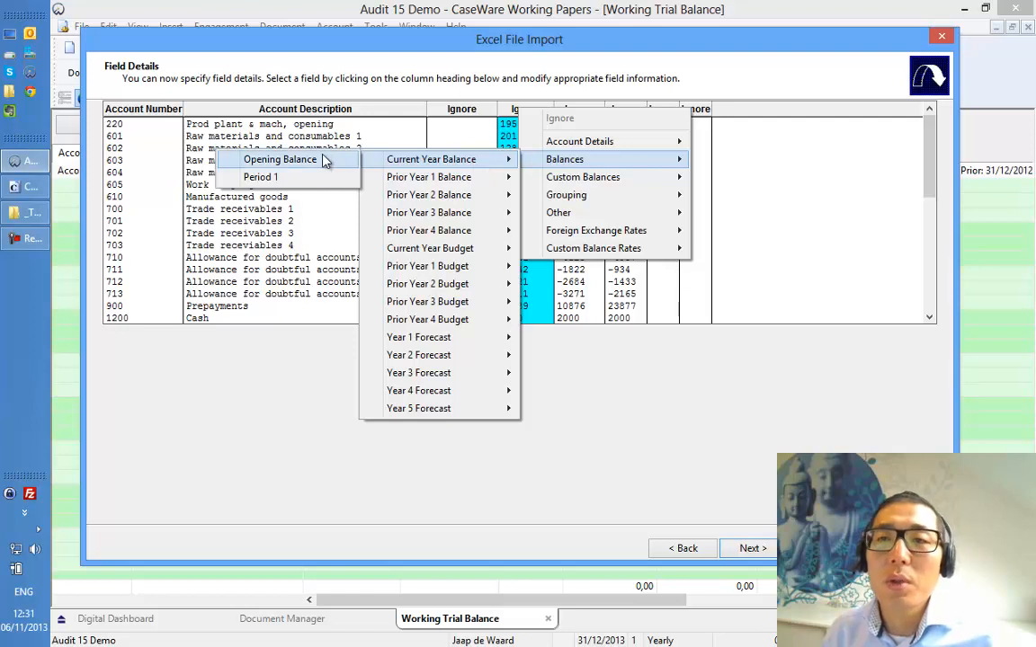
left_click(281, 160)
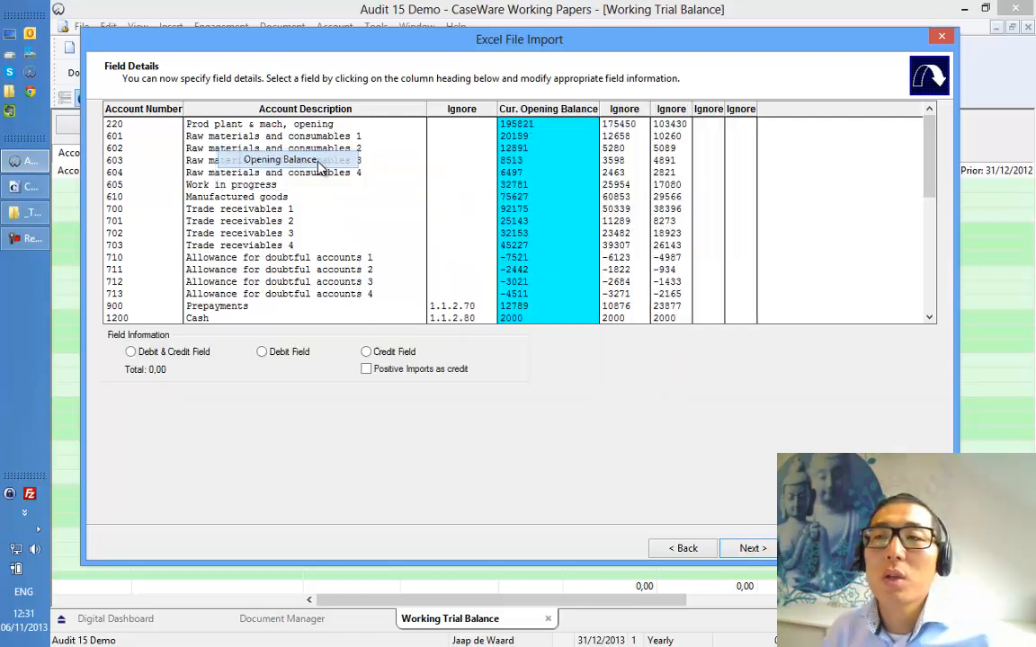
Assign the next two balance columns as the Prior Year 1 and Prior Year 2 opening balances.
left_click(611, 113)
mouse_move(647, 161)
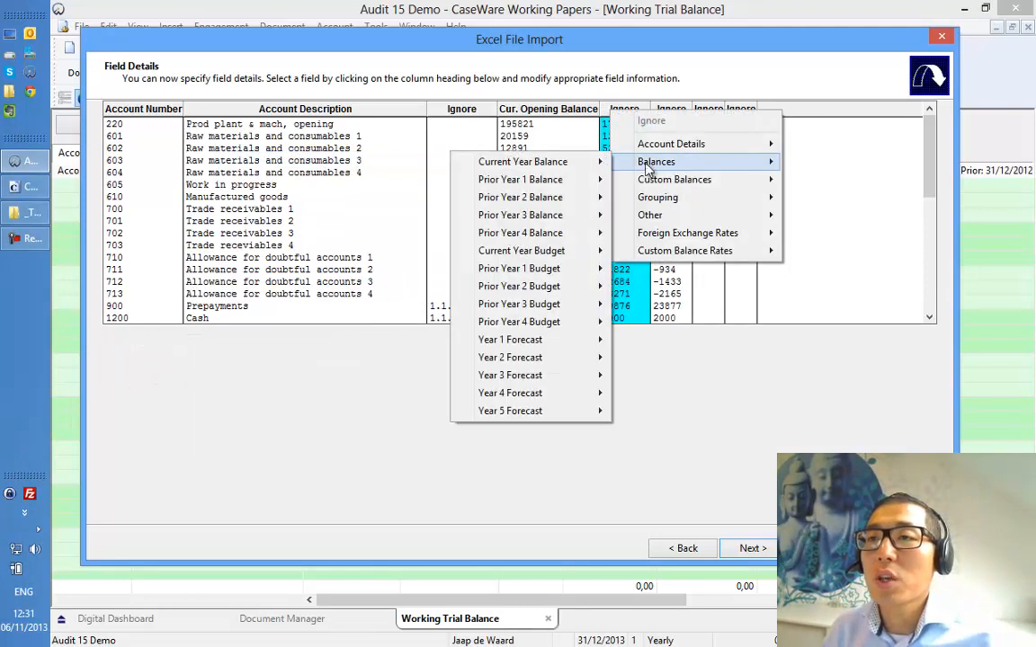
mouse_move(565, 184)
left_click(423, 179)
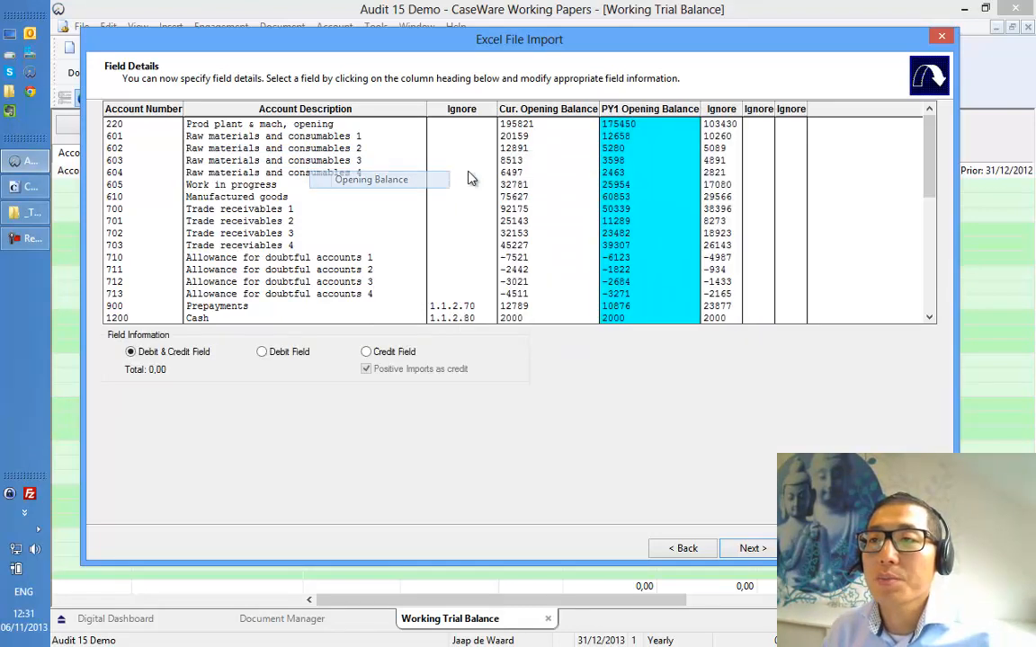
left_click(721, 110)
mouse_move(760, 156)
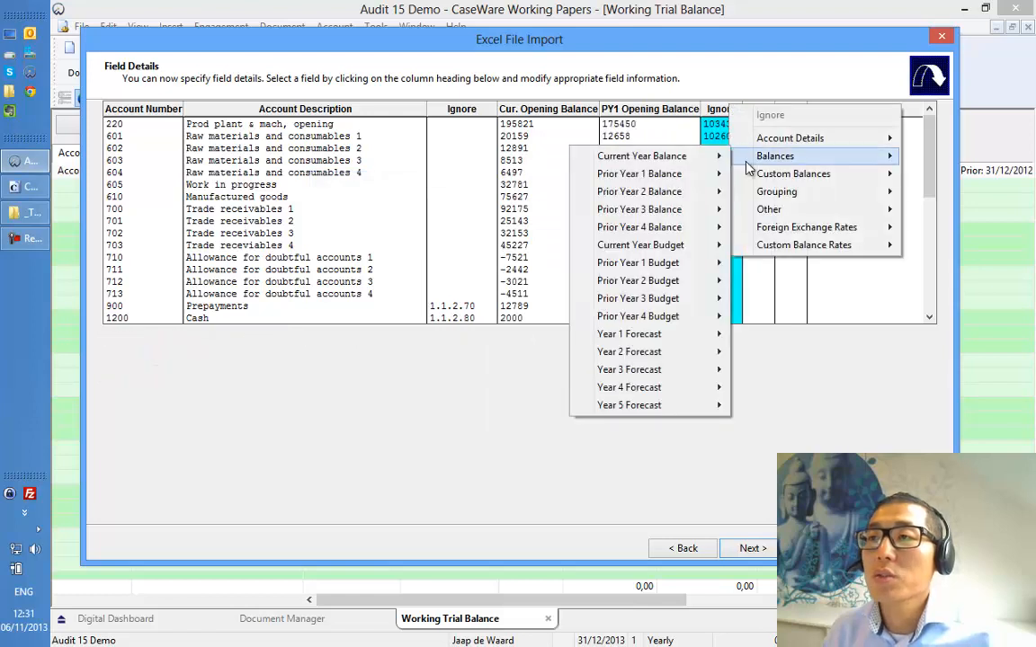
mouse_move(691, 192)
left_click(472, 192)
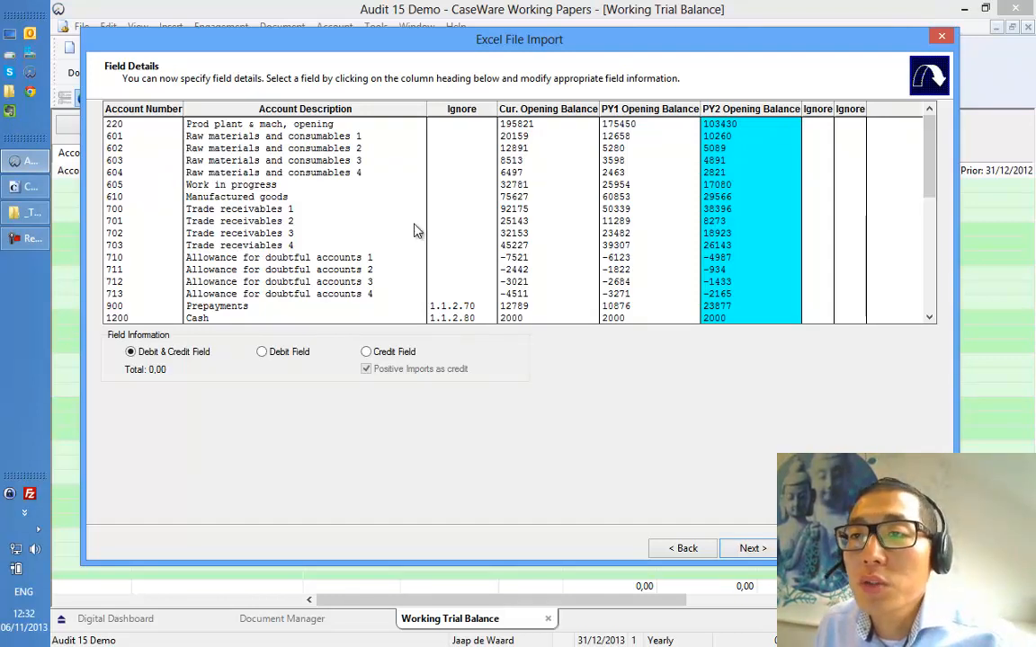
Assign the column after Account Description, holding codes such as 1.1.2.70, as Mapping Number.
left_click(457, 108)
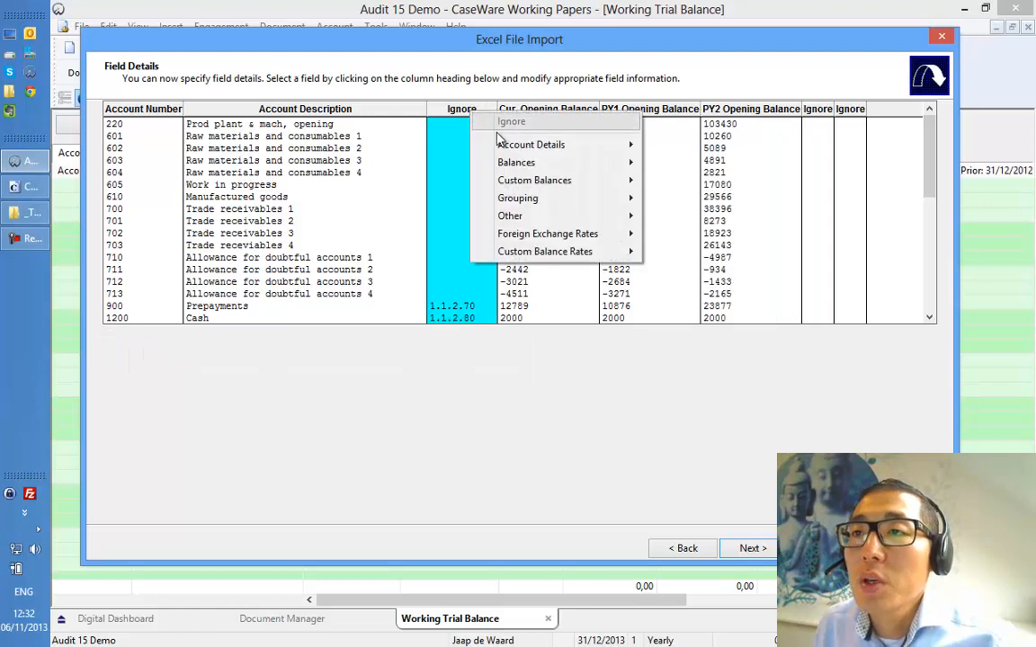
mouse_move(517, 198)
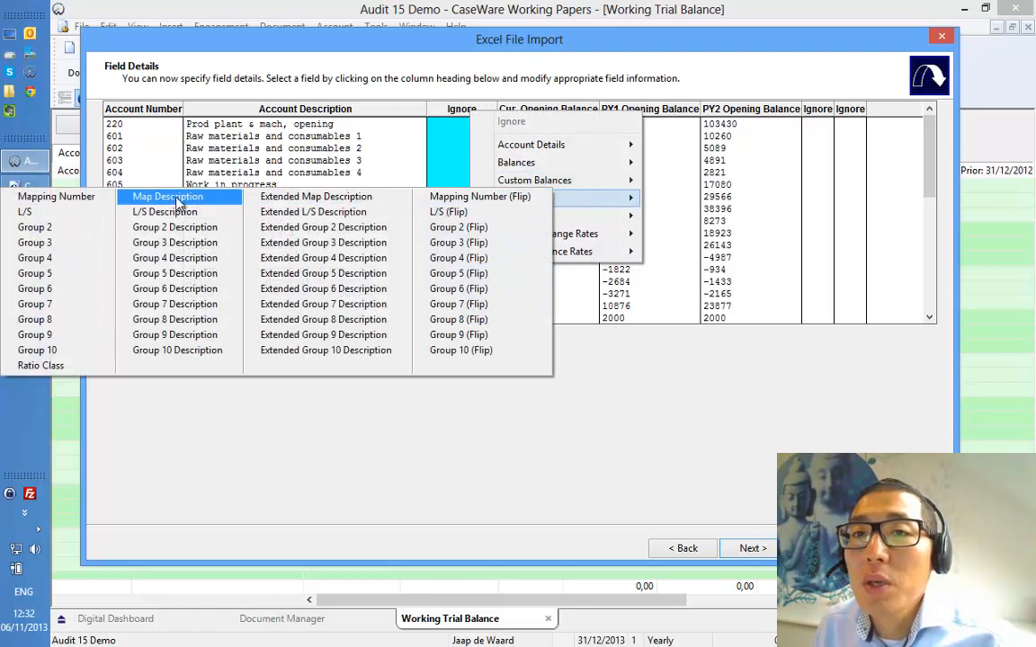
left_click(56, 197)
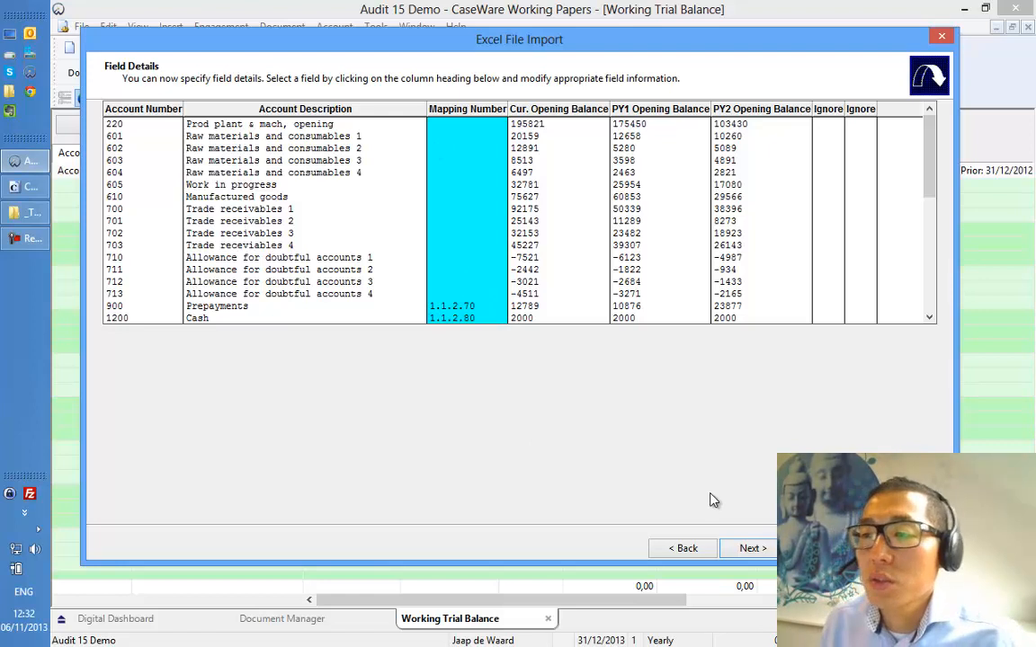
Keep the default advanced specifications, run the import without saving a record layout, and close the completion message and comparison report.
left_click(751, 549)
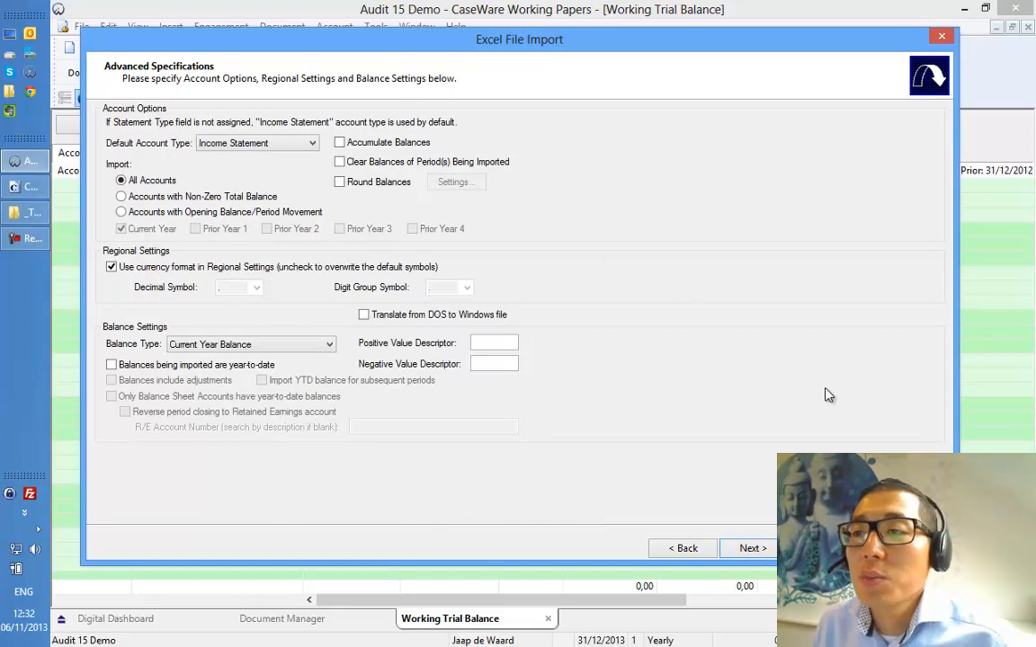
left_click(754, 550)
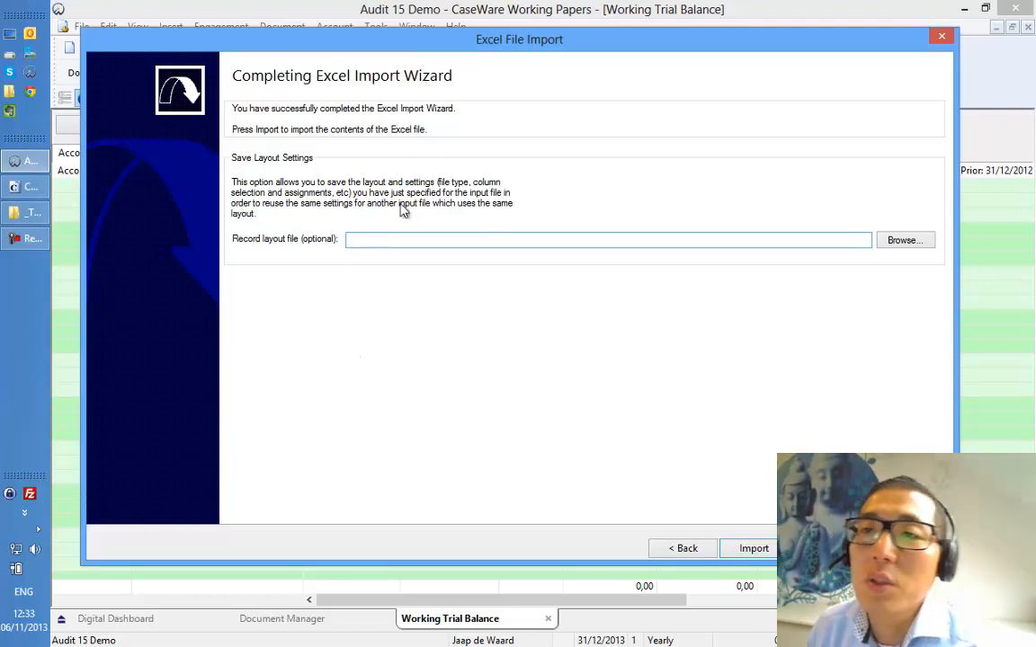
left_click(768, 547)
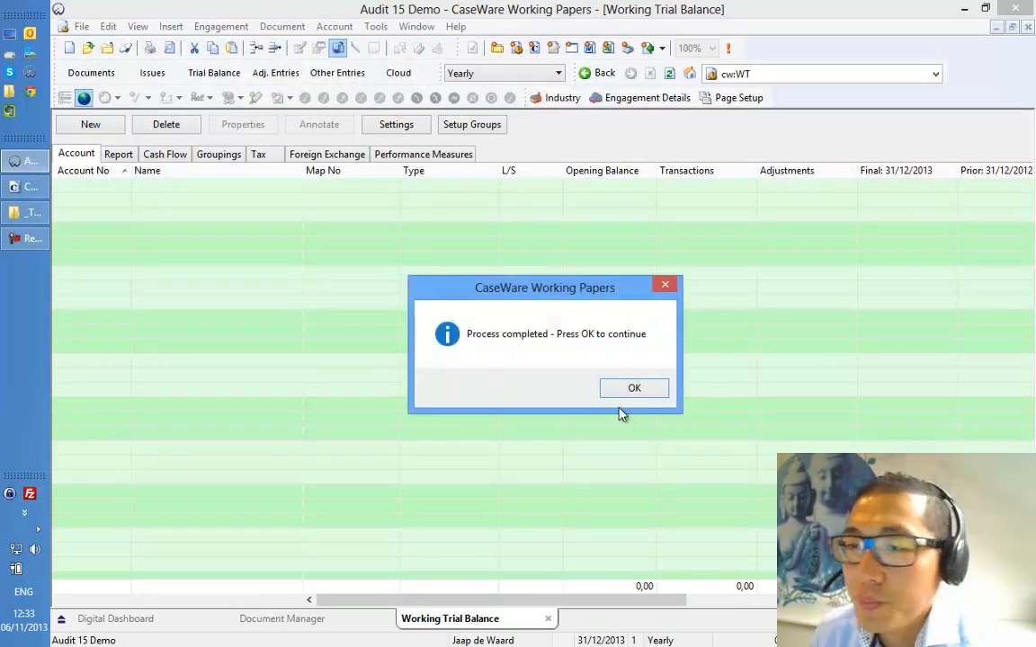
left_click(635, 389)
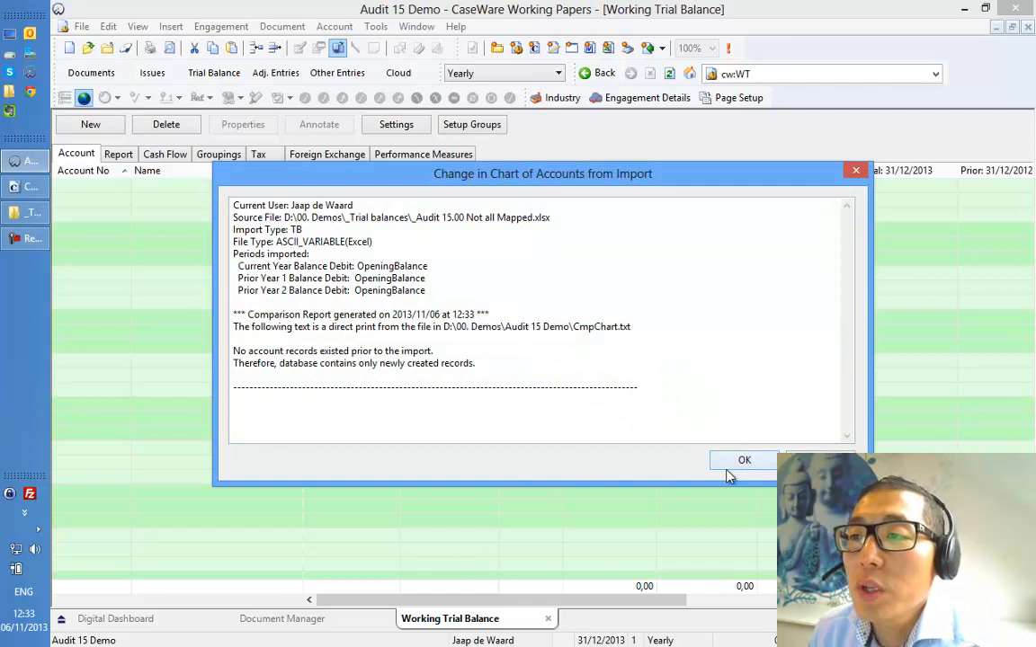
left_click(741, 462)
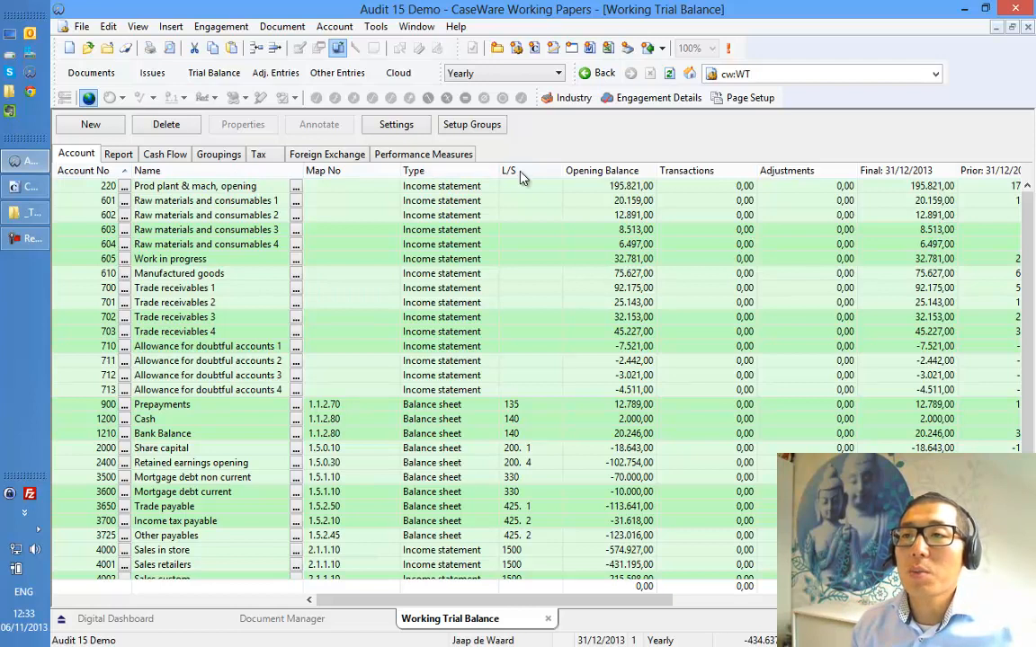
Hide the Transactions column in the working trial balance and view the prior-year balance columns.
right_click(681, 175)
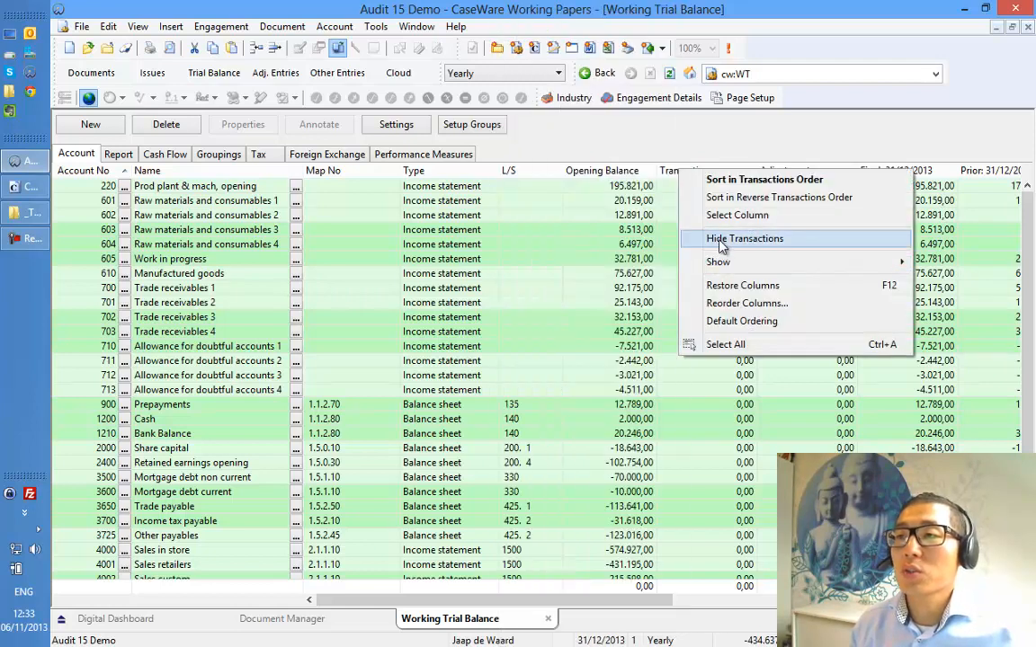
left_click(744, 238)
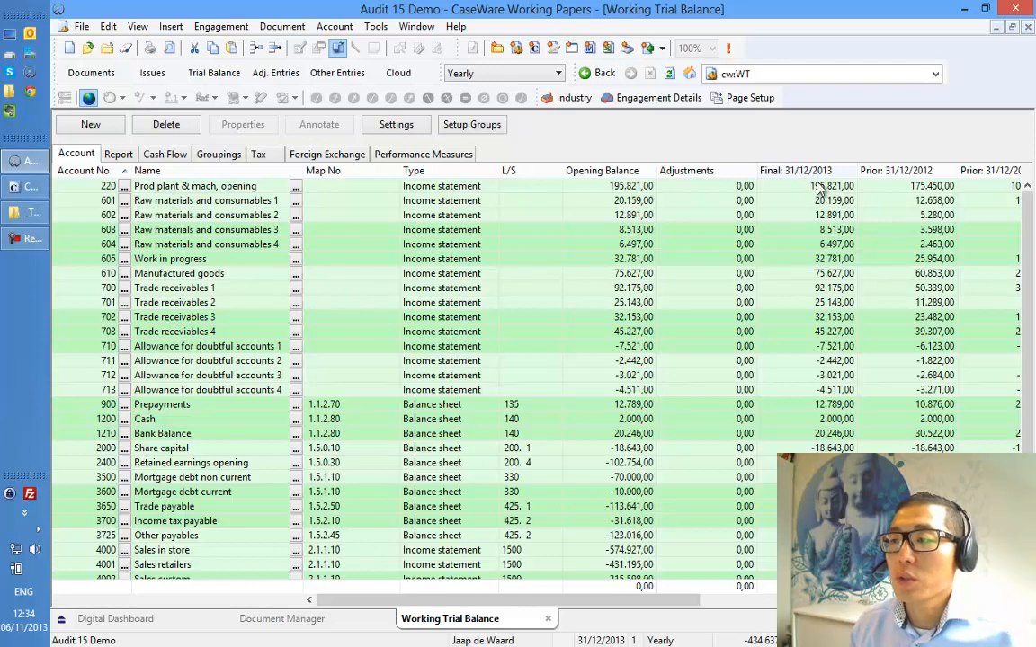
scroll(752, 568, "right", 3)
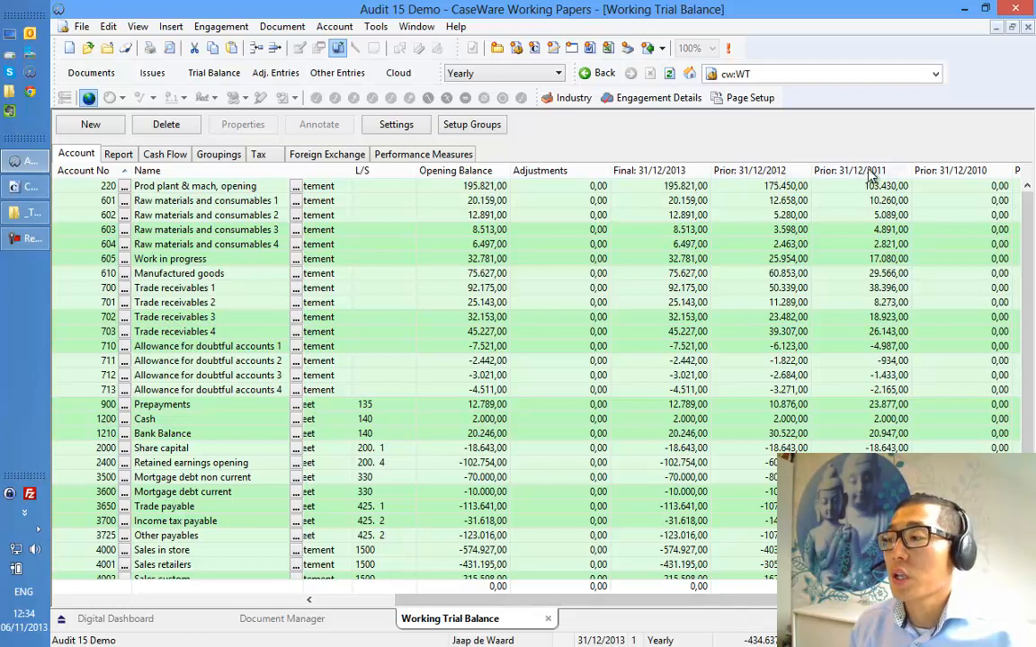
left_click_drag(650, 608, 572, 600)
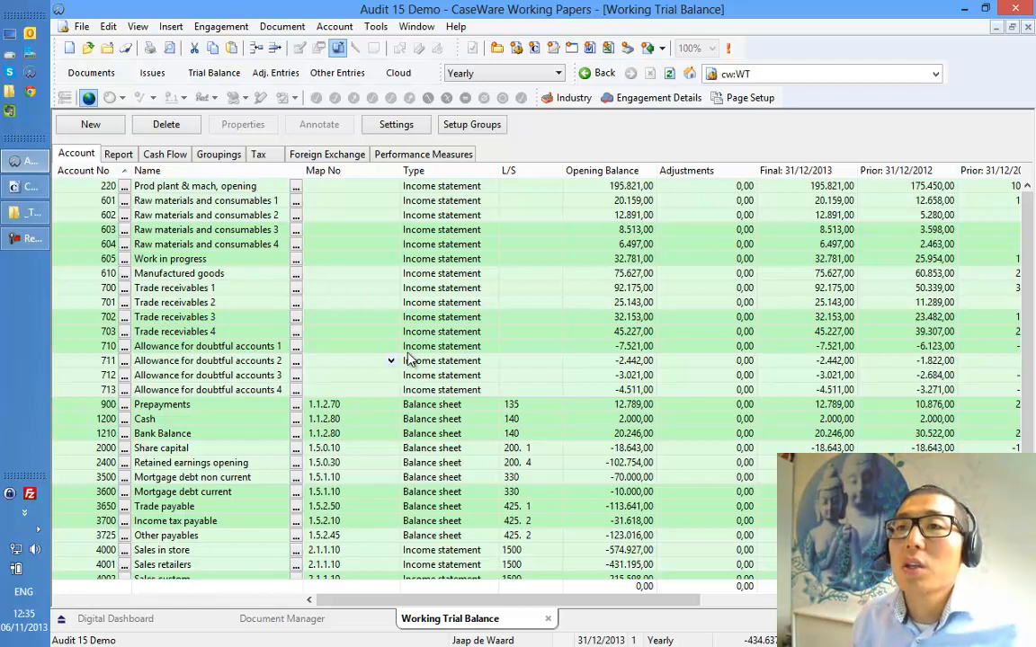
Open Assign Mapping Numbers and enlarge its window so the account balances are visible.
left_click(334, 27)
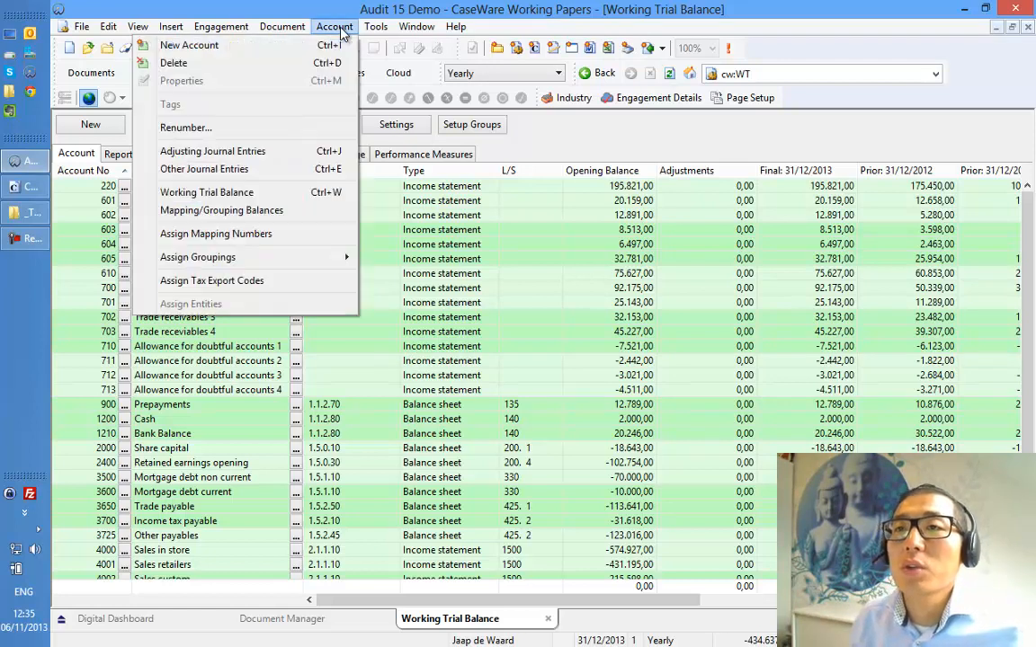
left_click(205, 233)
left_click_drag(287, 196, 297, 40)
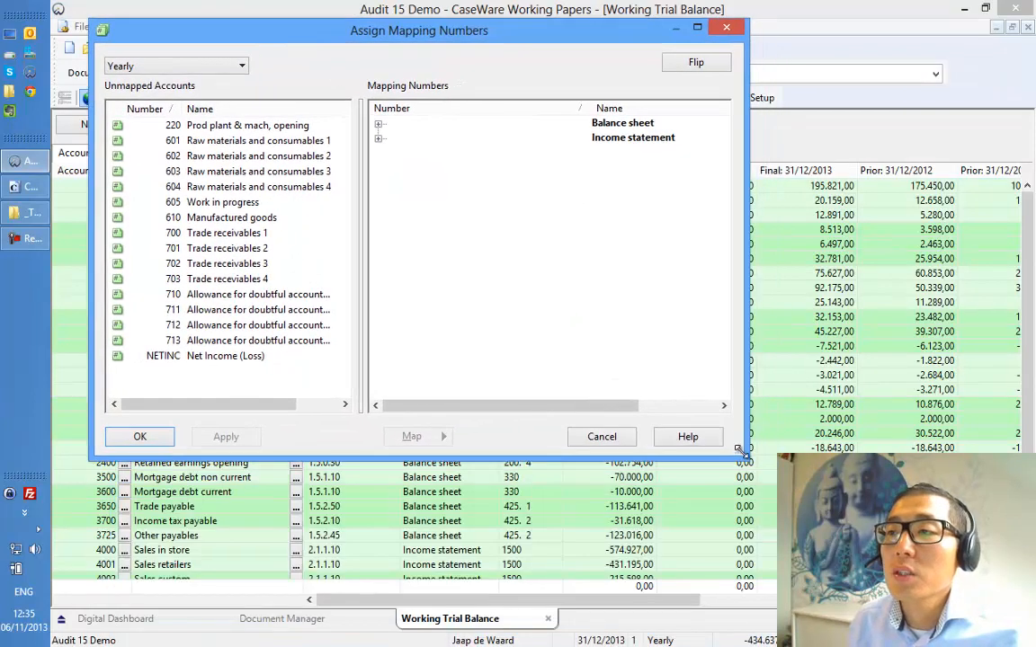
left_click_drag(737, 450, 982, 622)
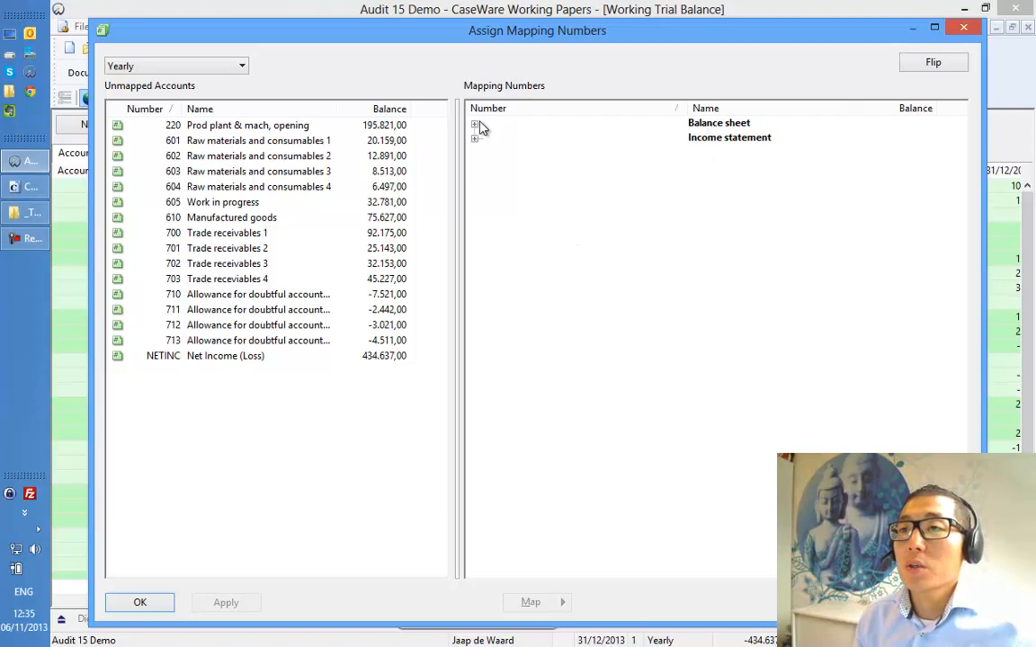
Expand the mapping structure through Balance sheet, Assets, Current assets and Inventories down to the numbers under Inventories (cost).
left_click(703, 126)
left_click(703, 139)
left_click(703, 126)
left_click(703, 142)
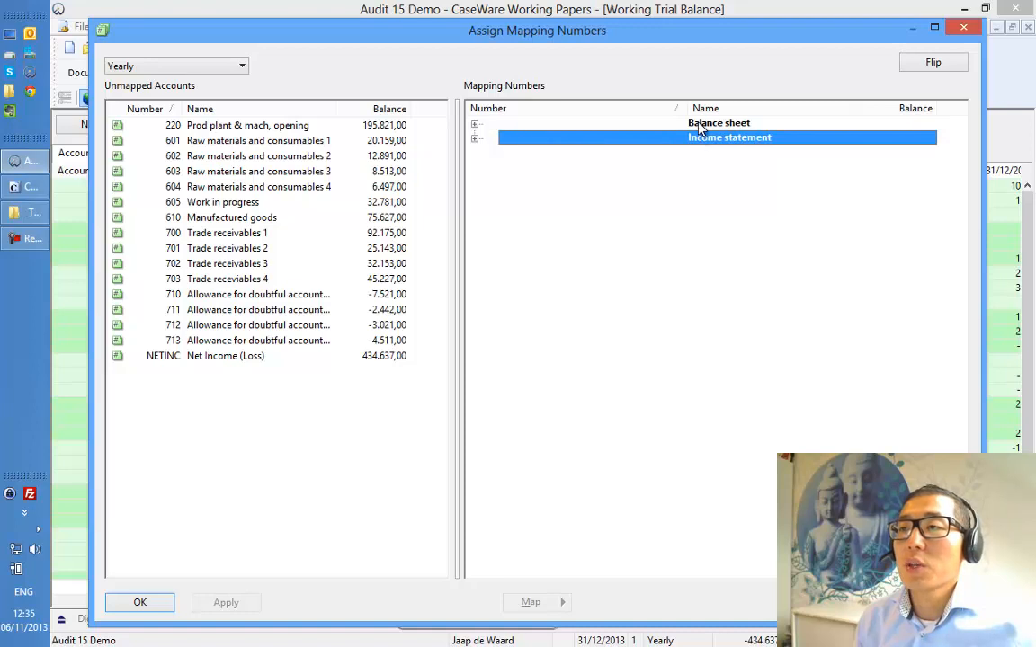
left_click(700, 126)
double_click(701, 126)
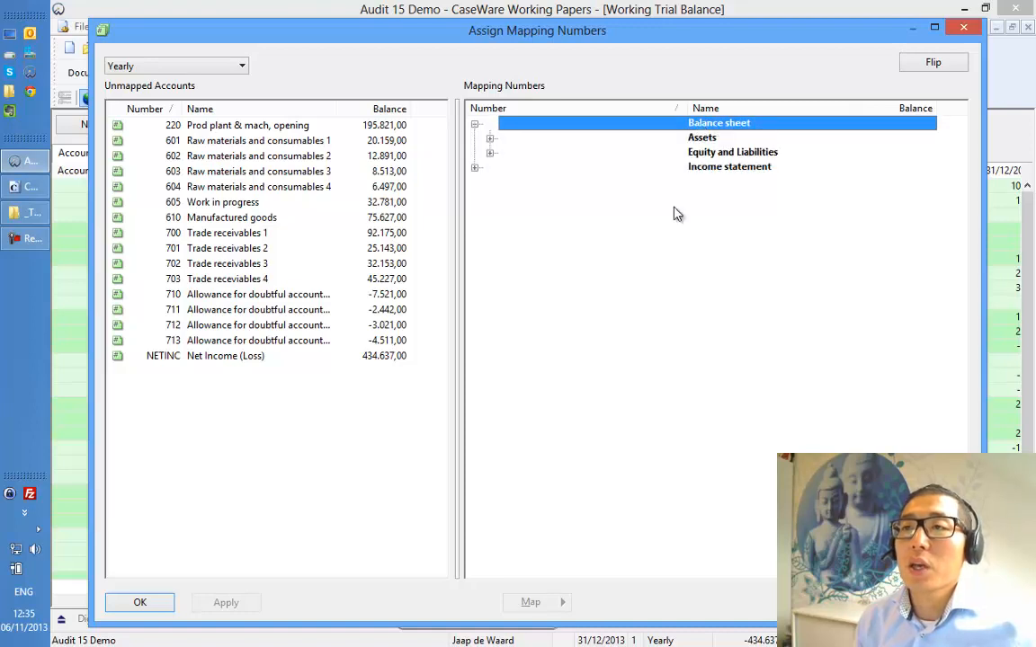
double_click(702, 139)
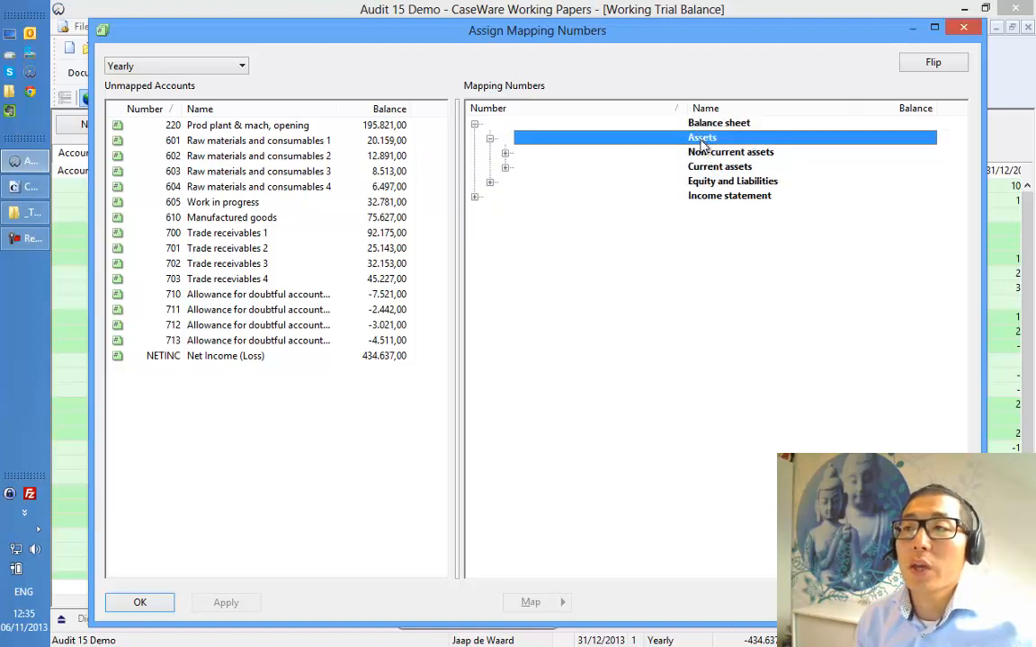
double_click(711, 166)
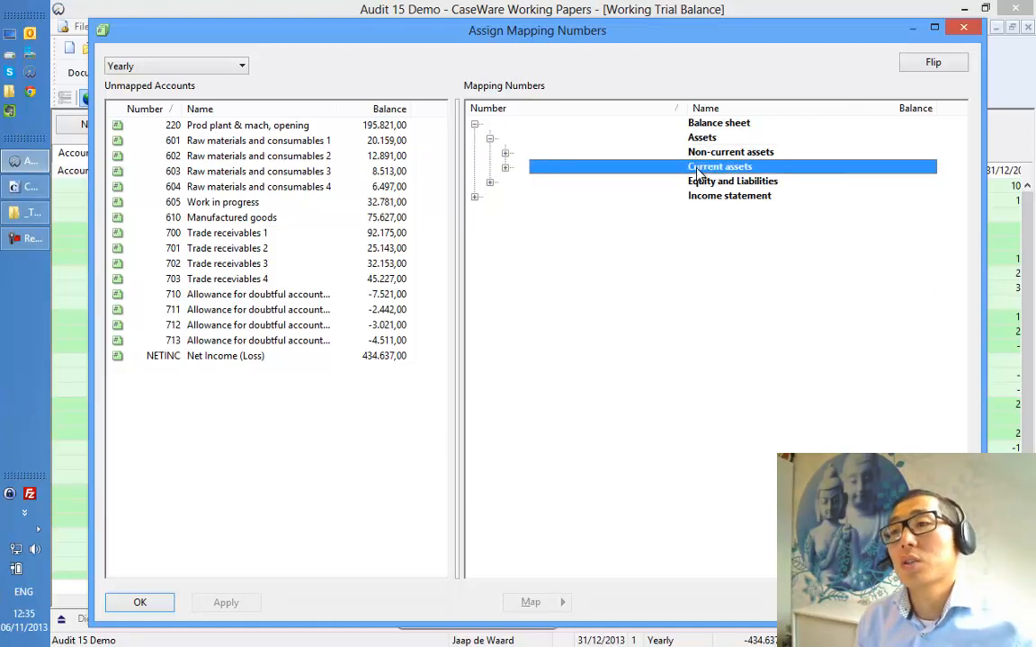
left_click(710, 182)
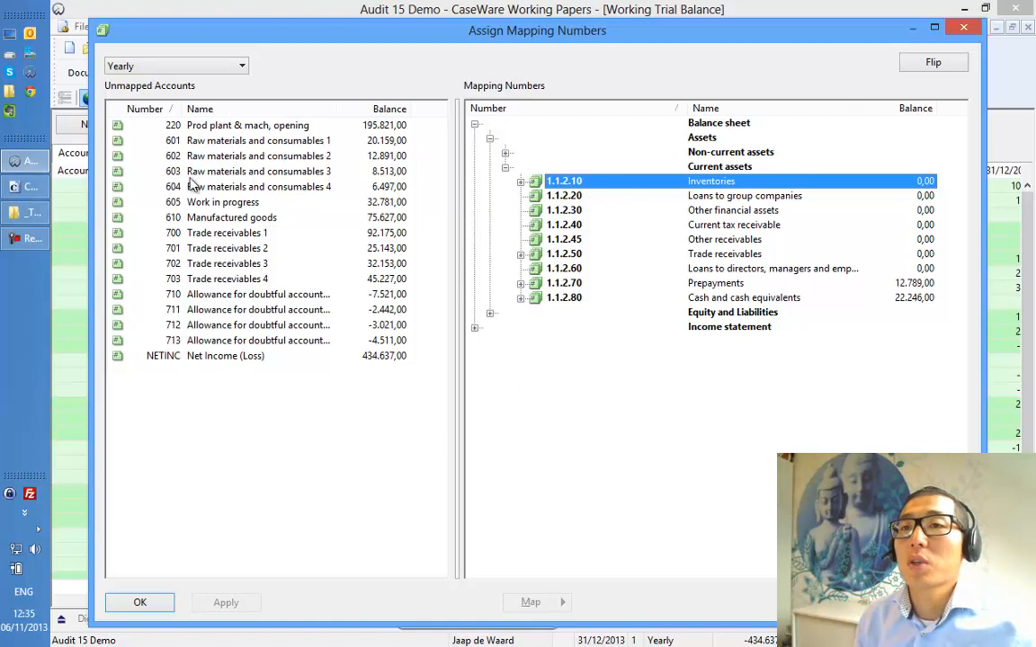
double_click(711, 182)
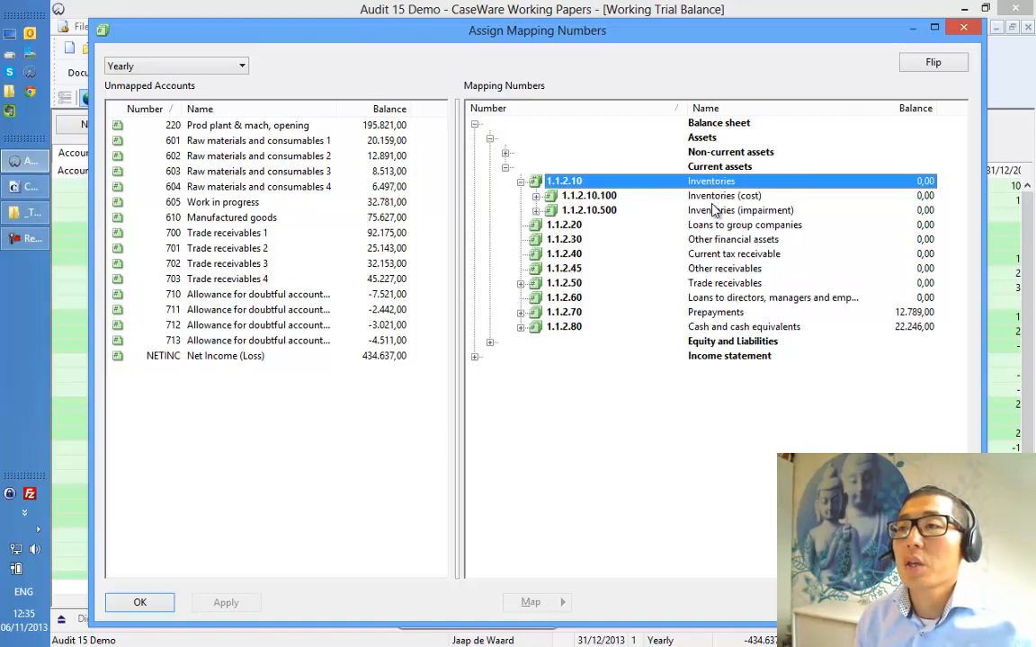
double_click(710, 197)
Highlight the mapping numbers 1.1.2.10.100.10 to 1.1.2.10.100.90 under Inventories (cost) for review, and clear the highlight.
left_click(711, 211)
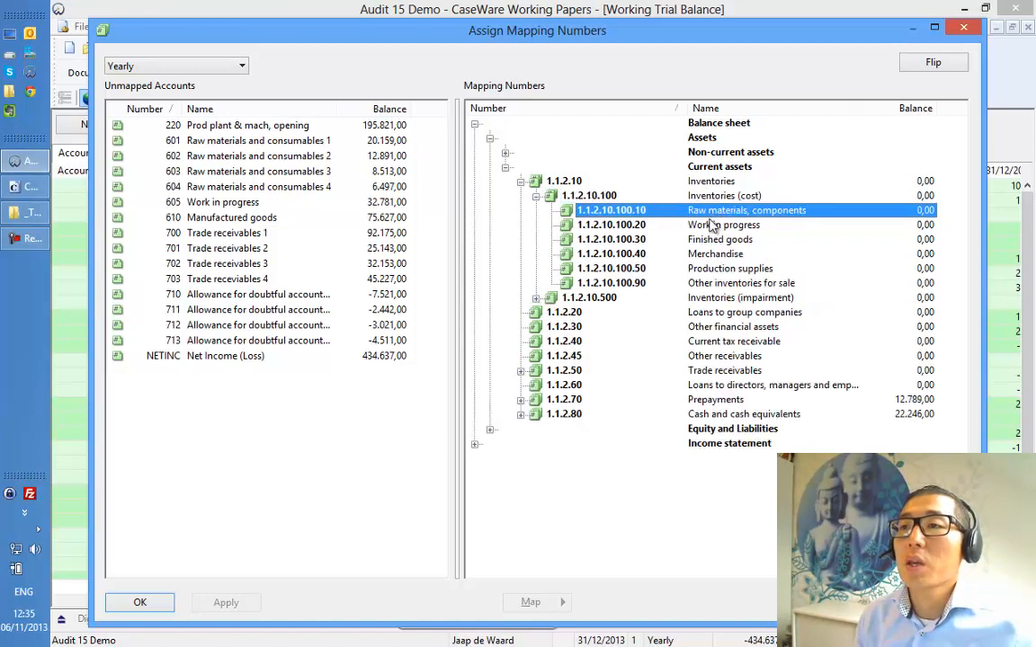
left_click(703, 284, "shift")
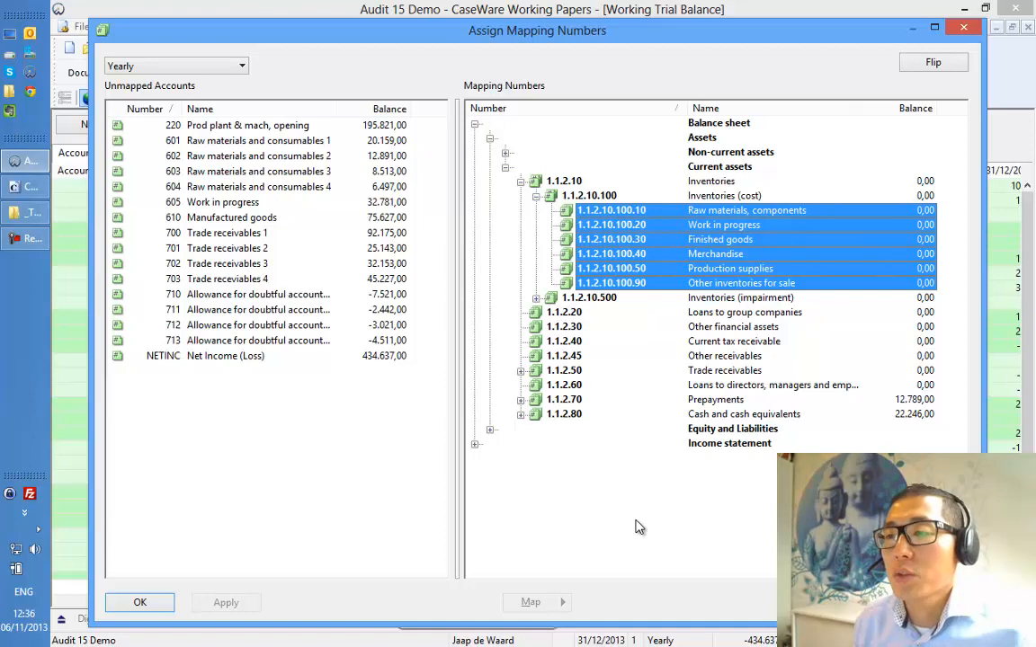
left_click(620, 443)
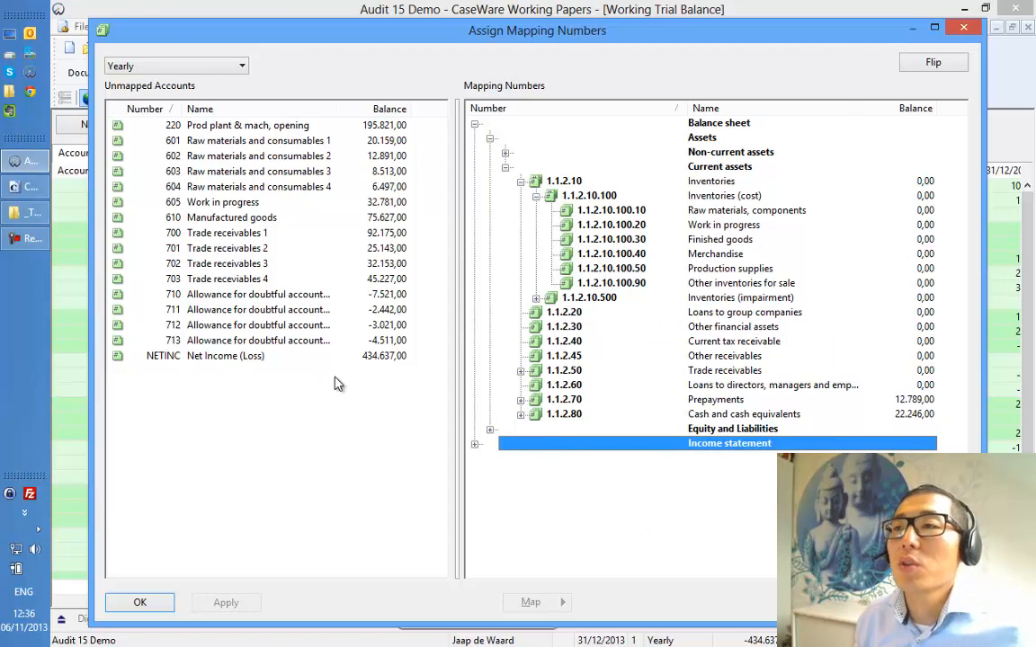
Map account 601 Raw materials and consumables 1 to 1.1.2.10.100.10 Raw materials, components, and expand that number to check the assignment.
left_click(216, 144)
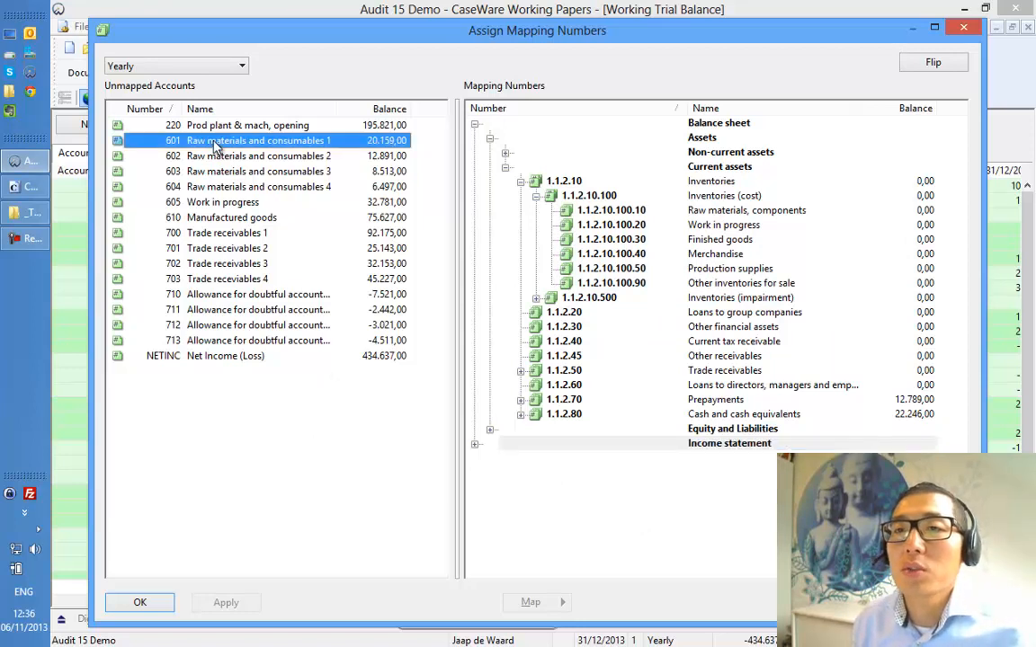
left_click_drag(177, 149, 670, 210)
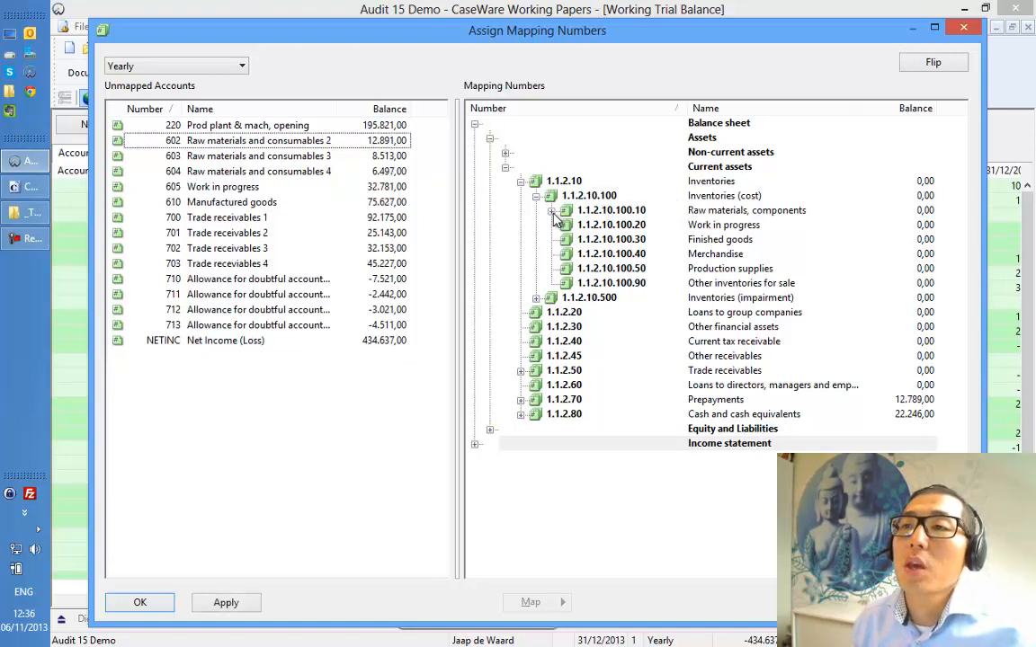
left_click(551, 210)
left_click(600, 225)
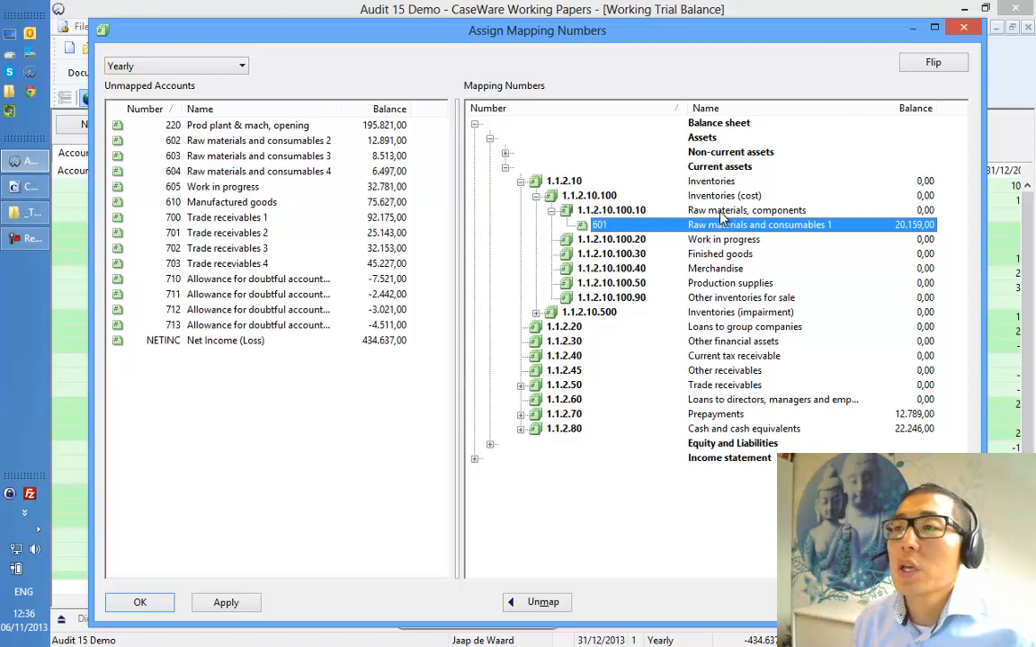
left_click(719, 212)
left_click(719, 226)
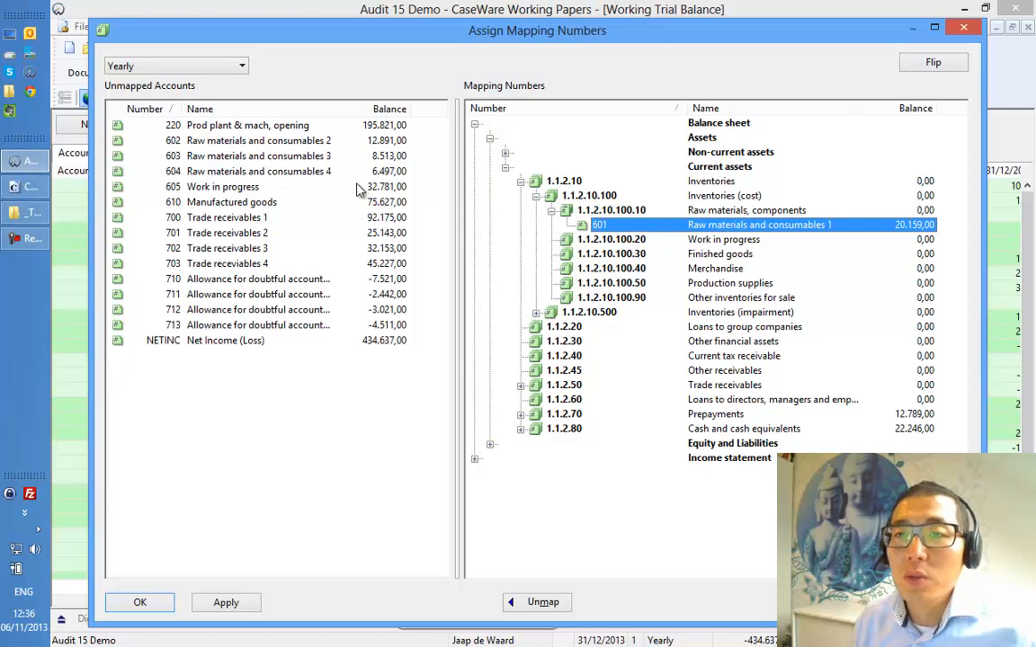
Map accounts 602, 603 and 604 together to mapping number 1.1.2.10.100.10 Raw materials, components.
left_click(262, 142)
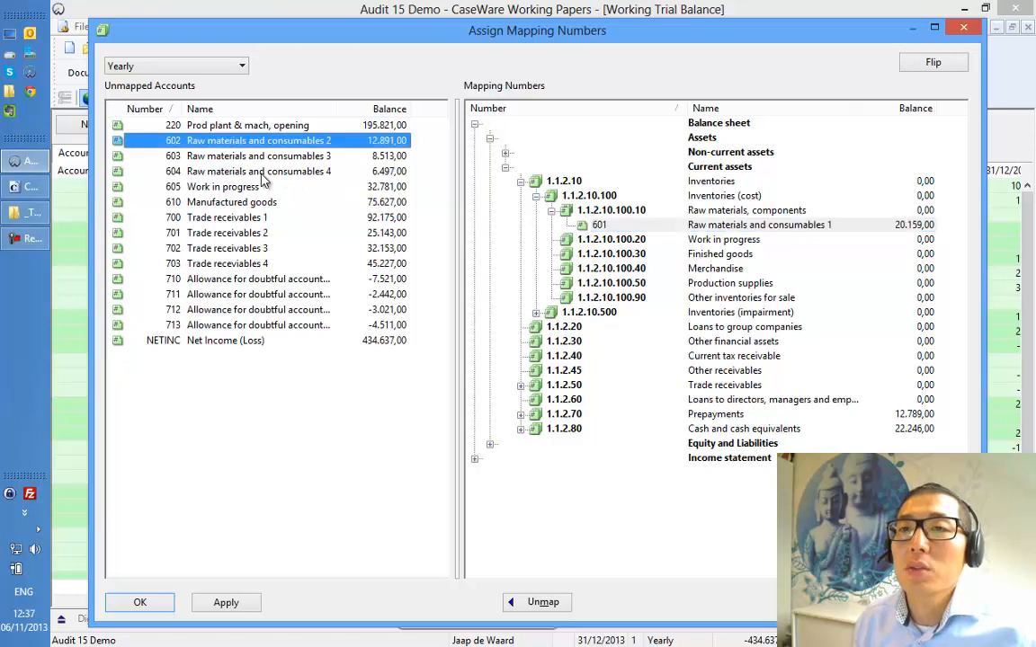
left_click(238, 169, "shift")
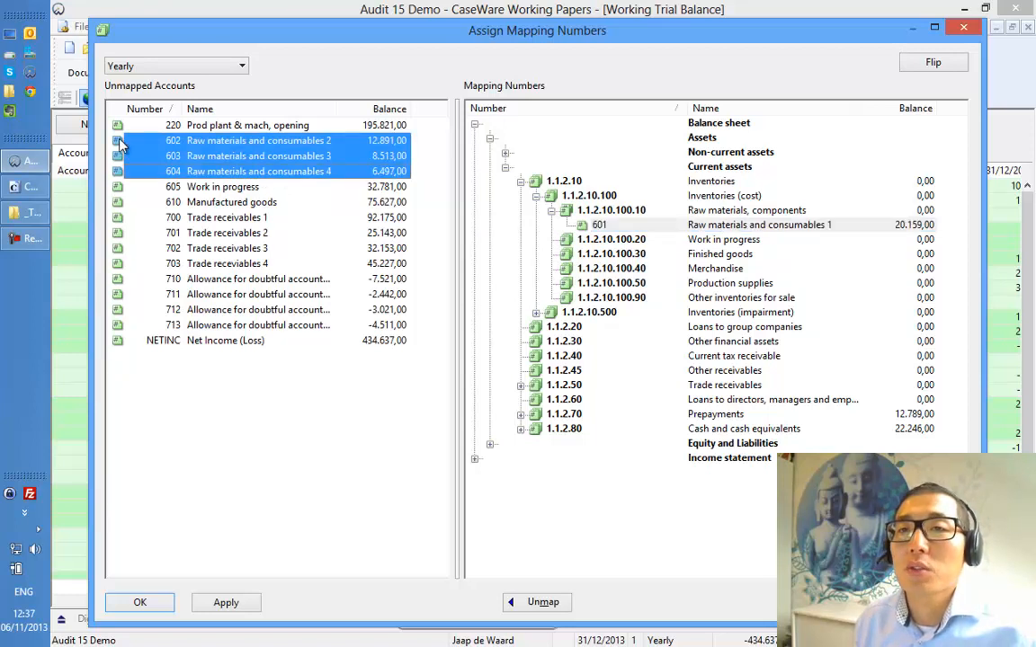
left_click_drag(186, 142, 585, 209)
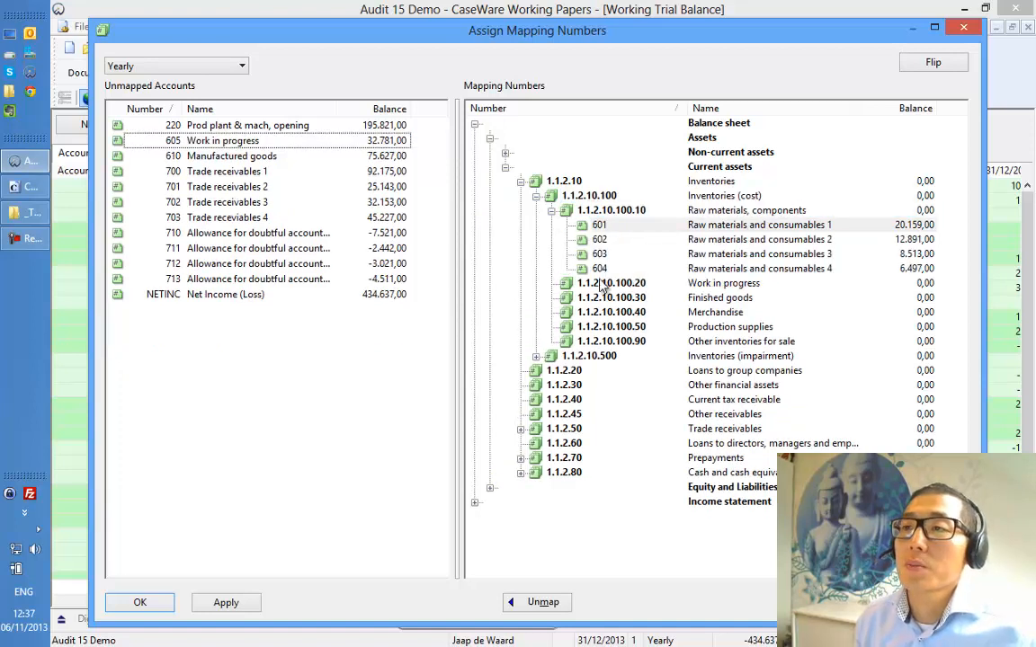
Map account 605 to 1.1.2.10.100.20 Work in progress and 610 to 1.1.2.10.100.30 Finished goods, and expand both numbers.
left_click_drag(117, 140, 626, 286)
left_click_drag(117, 141, 624, 299)
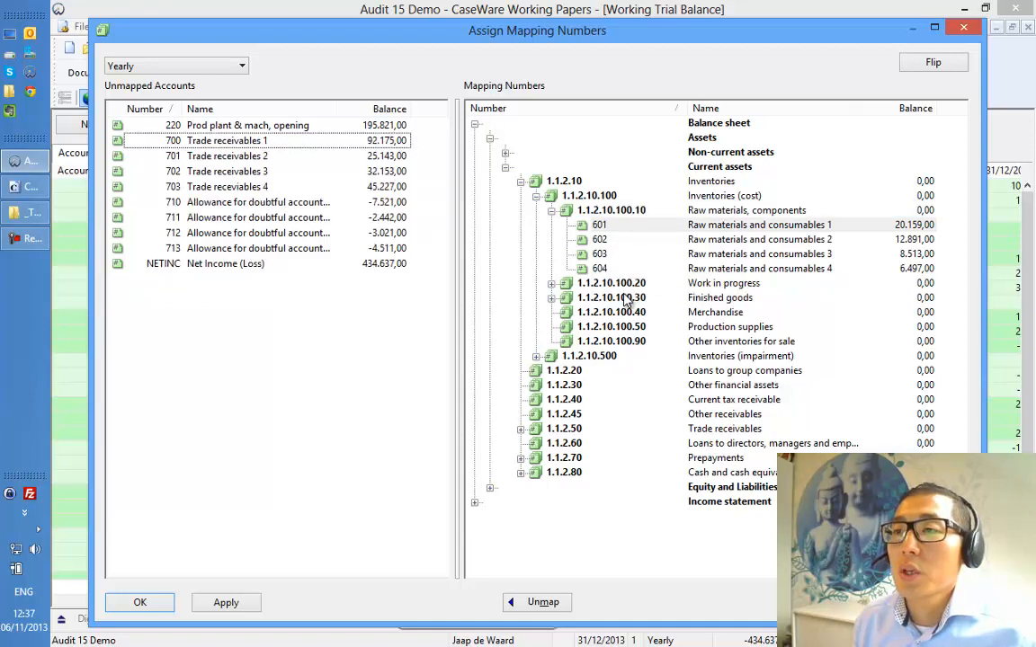
left_click(551, 297)
left_click(551, 283)
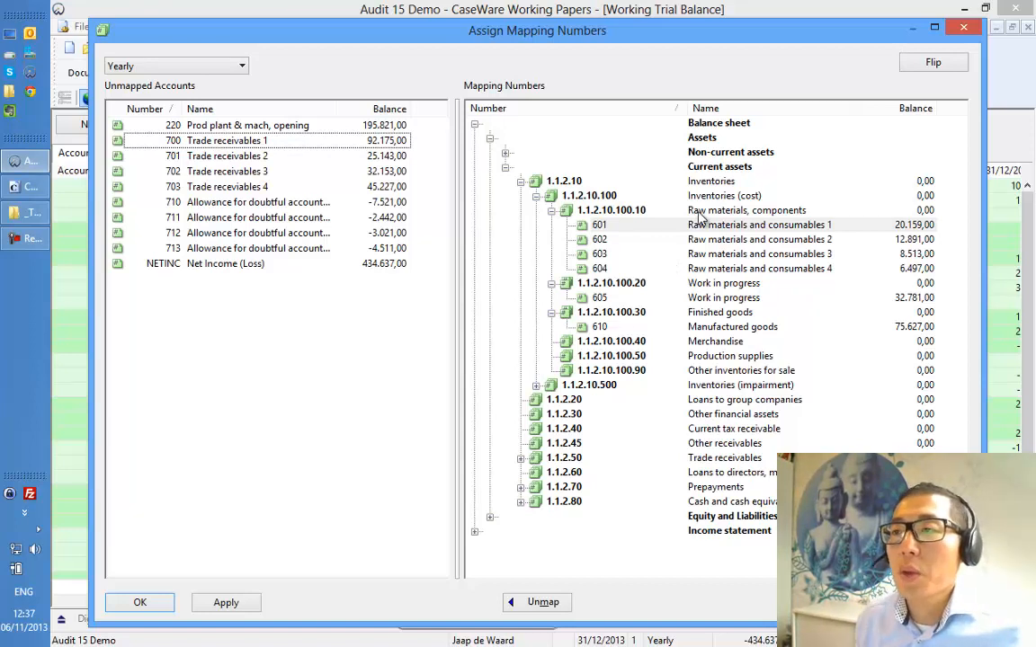
Apply the inventory mappings with recalculation and check the balances of Raw materials, components and Inventories (cost).
left_click(239, 603)
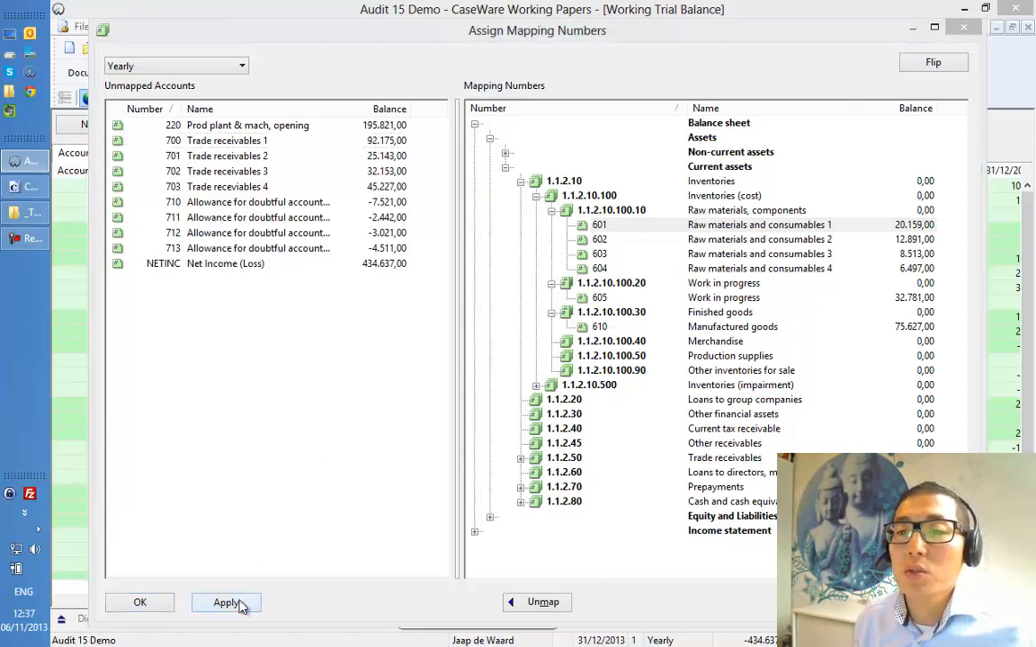
left_click(546, 390)
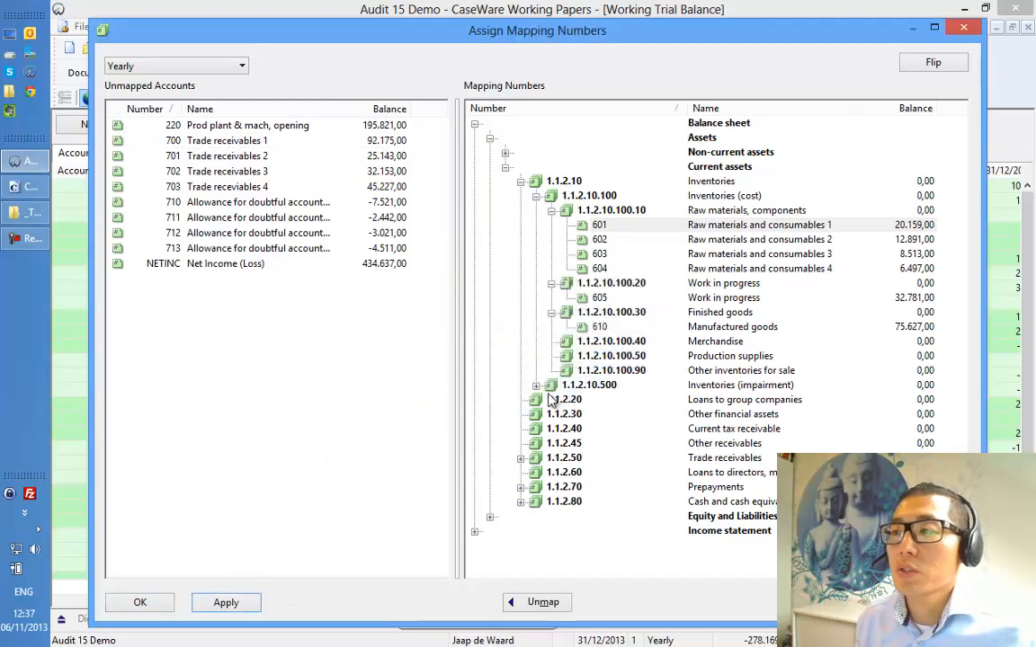
left_click(693, 212)
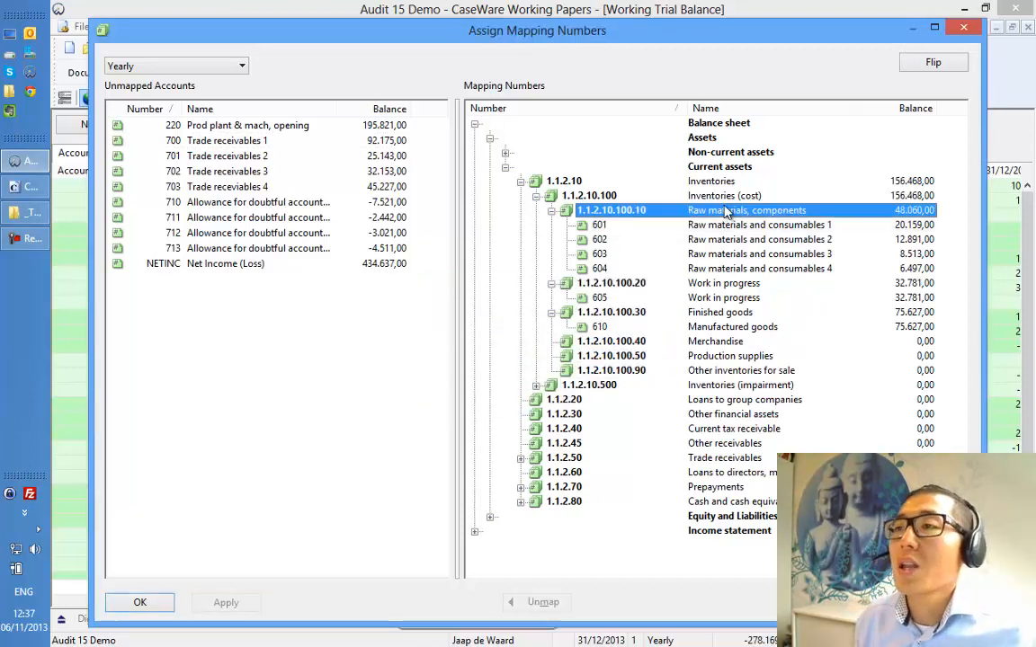
left_click(901, 197)
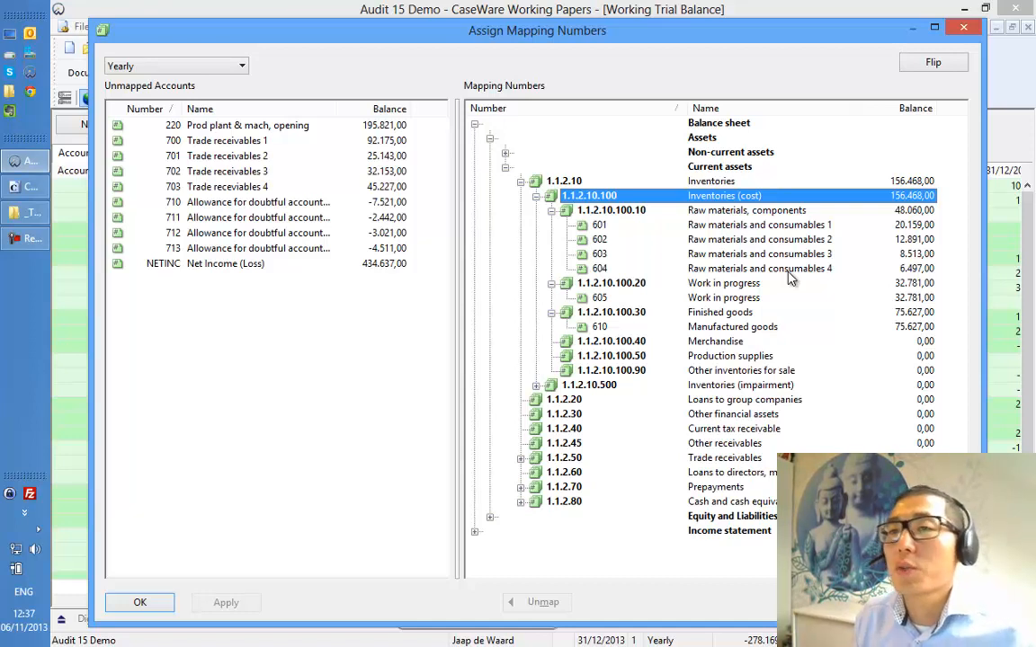
Map account 220 Prod plant & mach, opening to 1.1.1.10.100 Property, plant and equipment (cost) under Non-current assets.
double_click(705, 139)
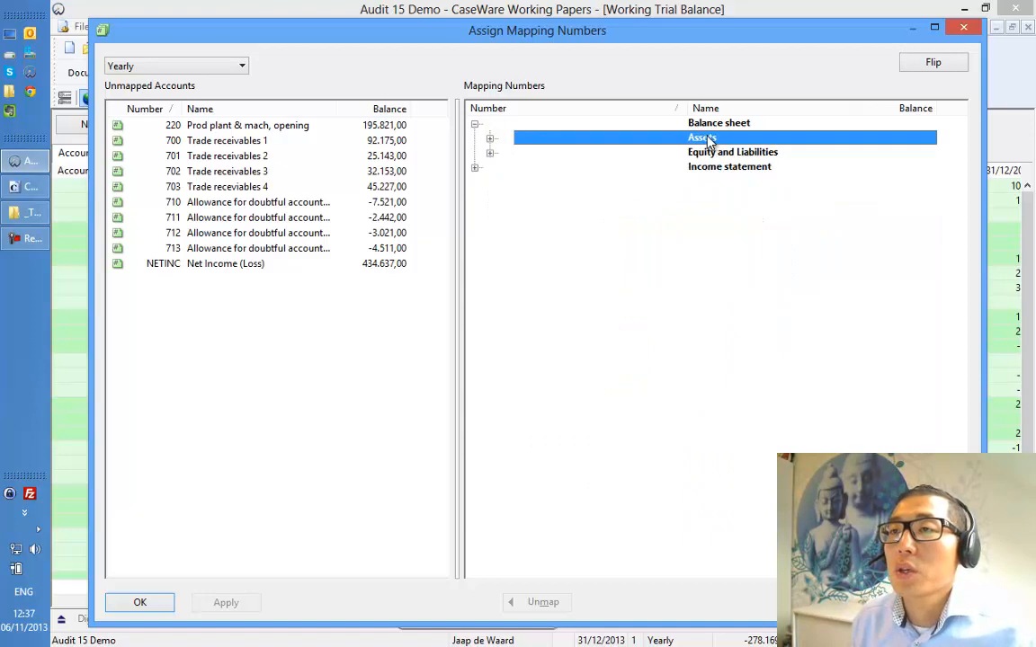
double_click(705, 138)
double_click(711, 153)
double_click(564, 167)
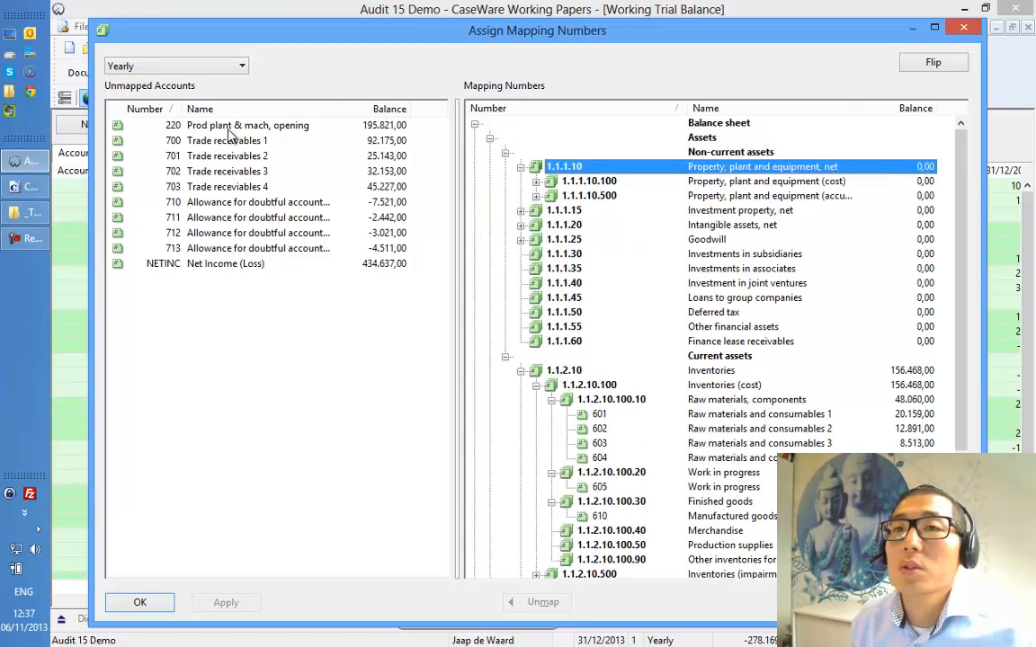
left_click(600, 182)
left_click_drag(602, 183, 635, 184)
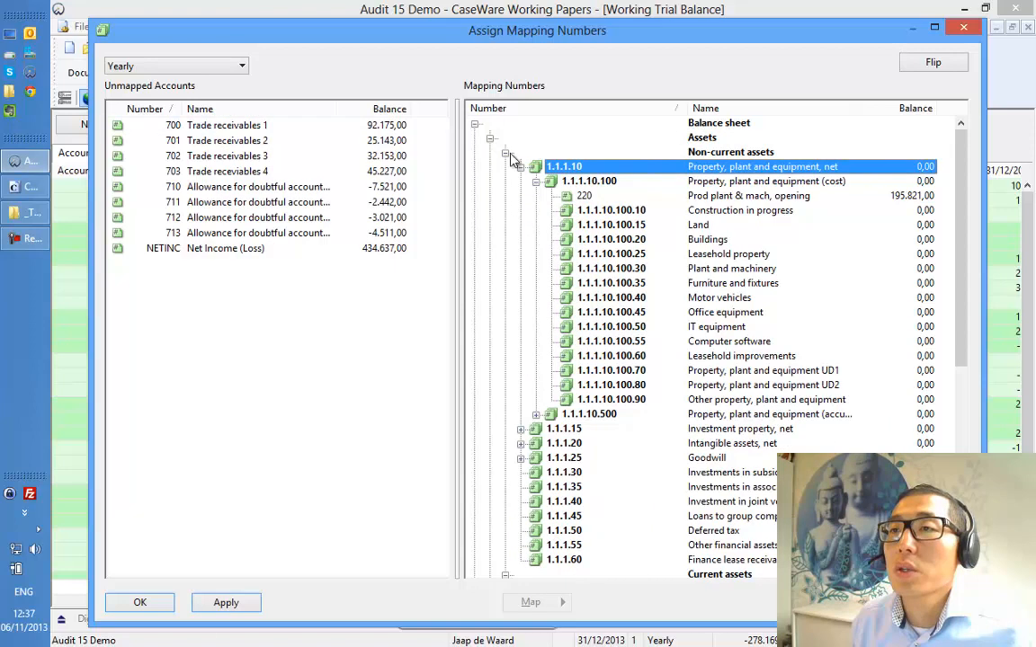
Collapse 1.1.1.10.100 Property, plant and equipment (cost), and expand Current assets down to the numbers under 1.1.2.50 Trade receivables.
left_click(505, 152)
left_click(505, 167)
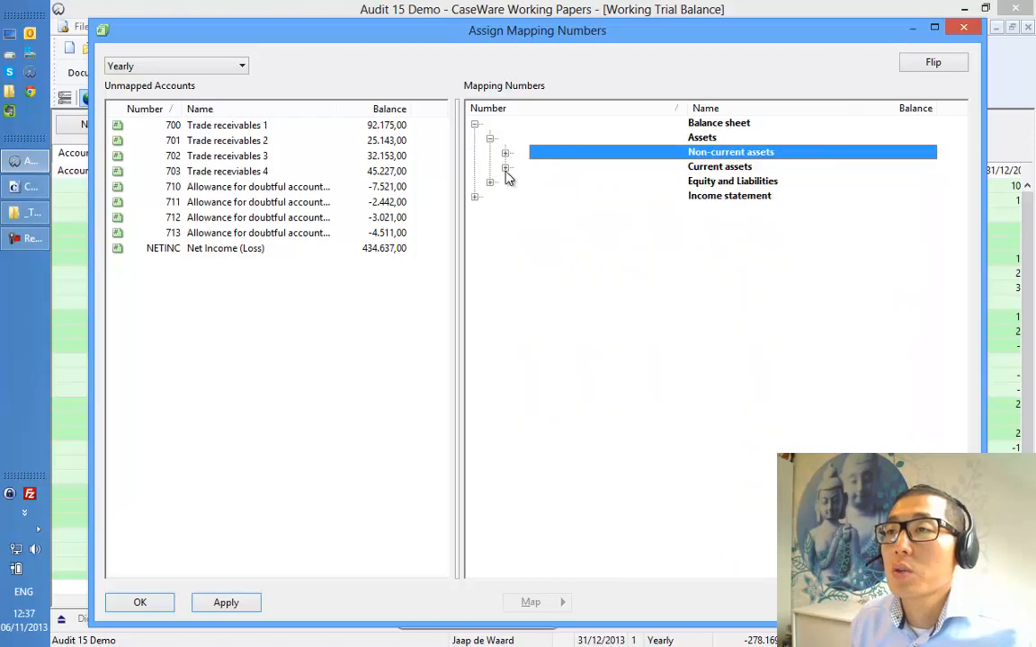
double_click(717, 152)
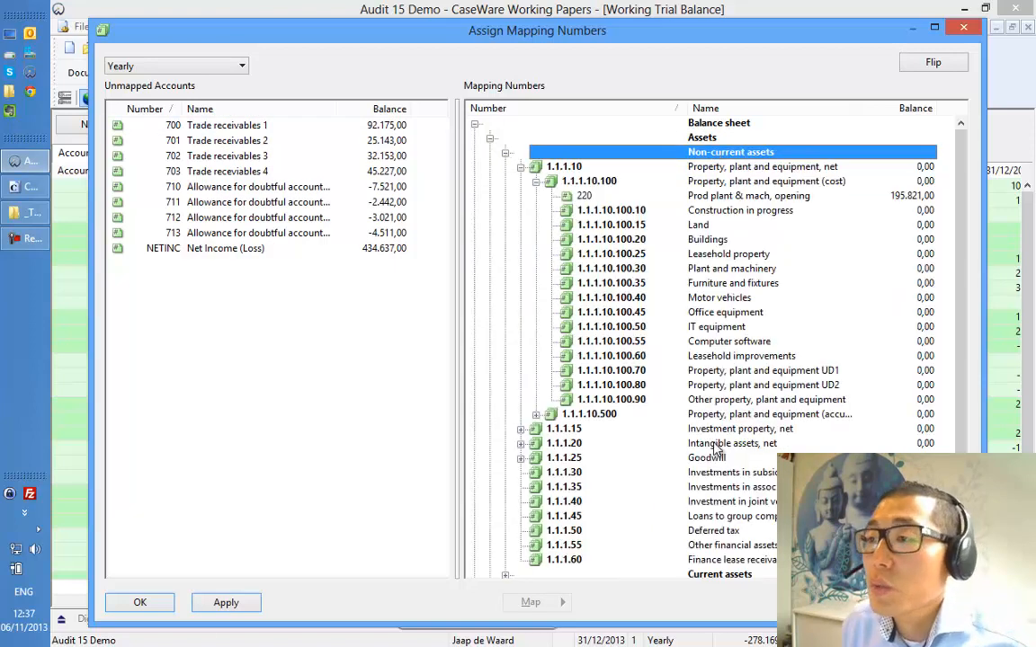
left_click(536, 180)
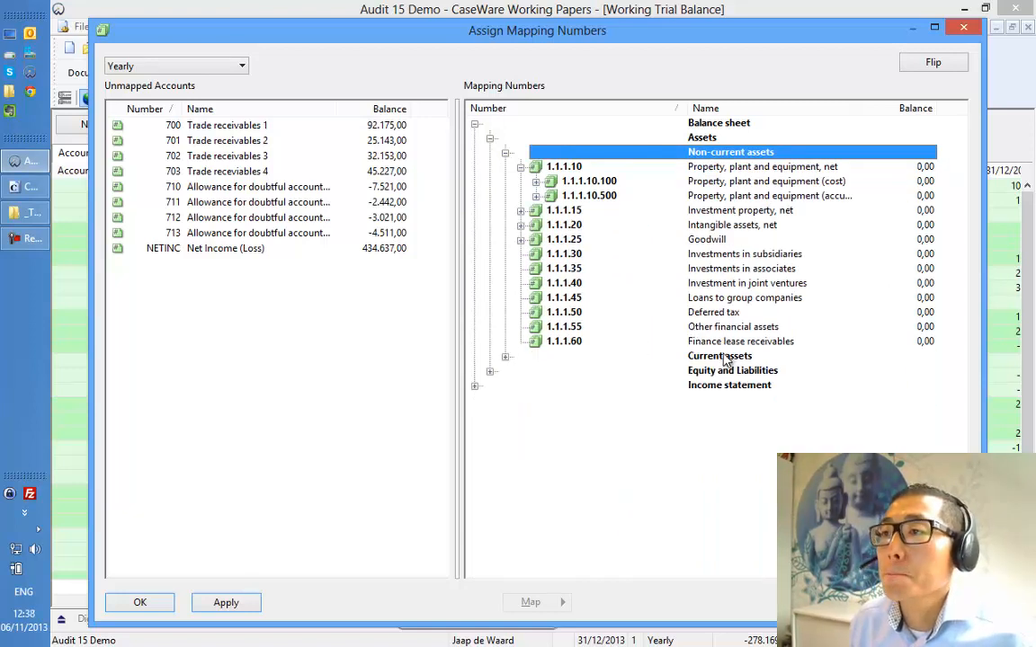
double_click(725, 356)
scroll(712, 409, "down", 1)
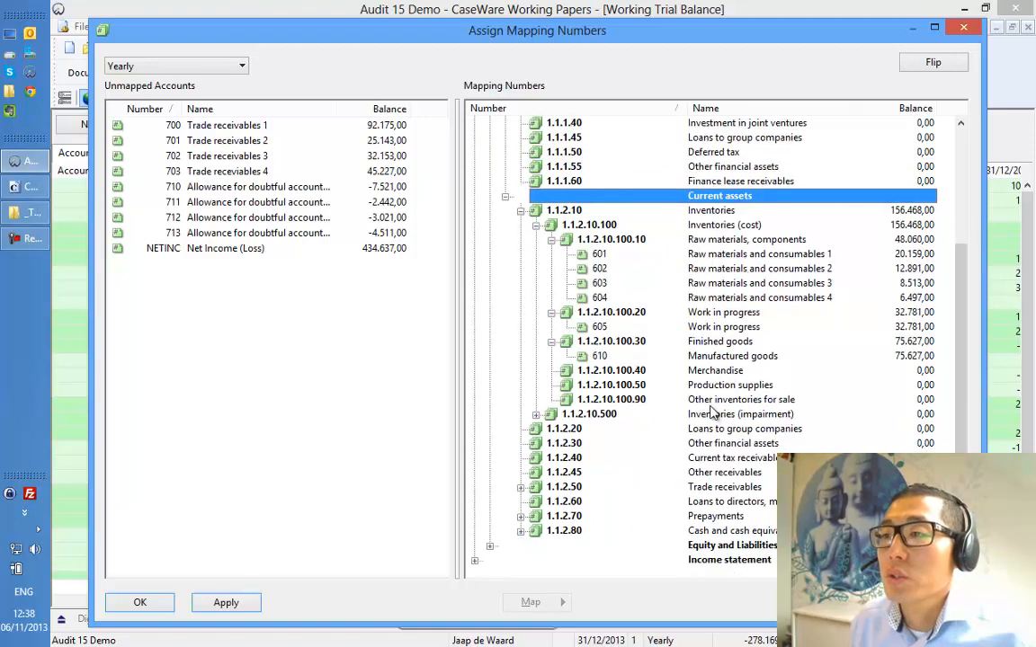
double_click(723, 493)
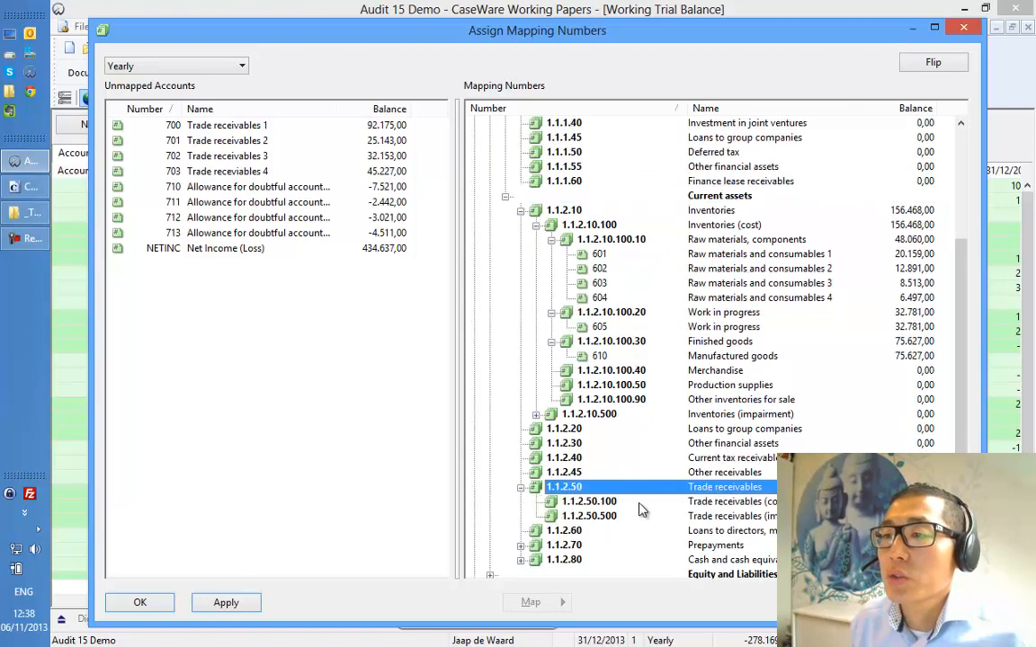
Map accounts 700 through 713 together to 1.1.2.50.100 Trade receivables (cost), and expand that number to review them.
left_click(193, 126)
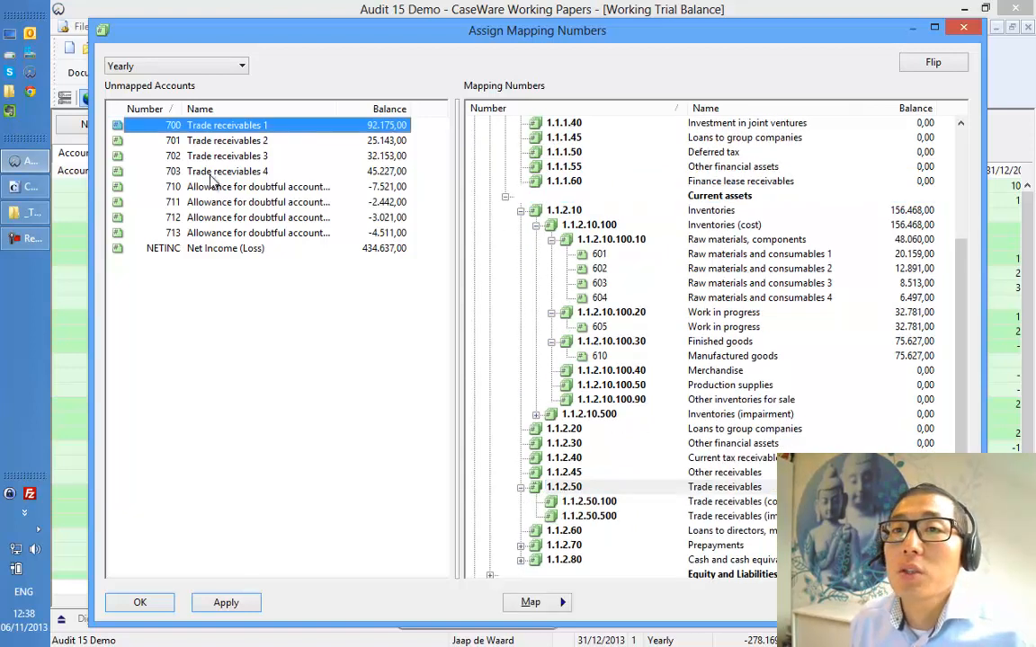
left_click(200, 233, "shift")
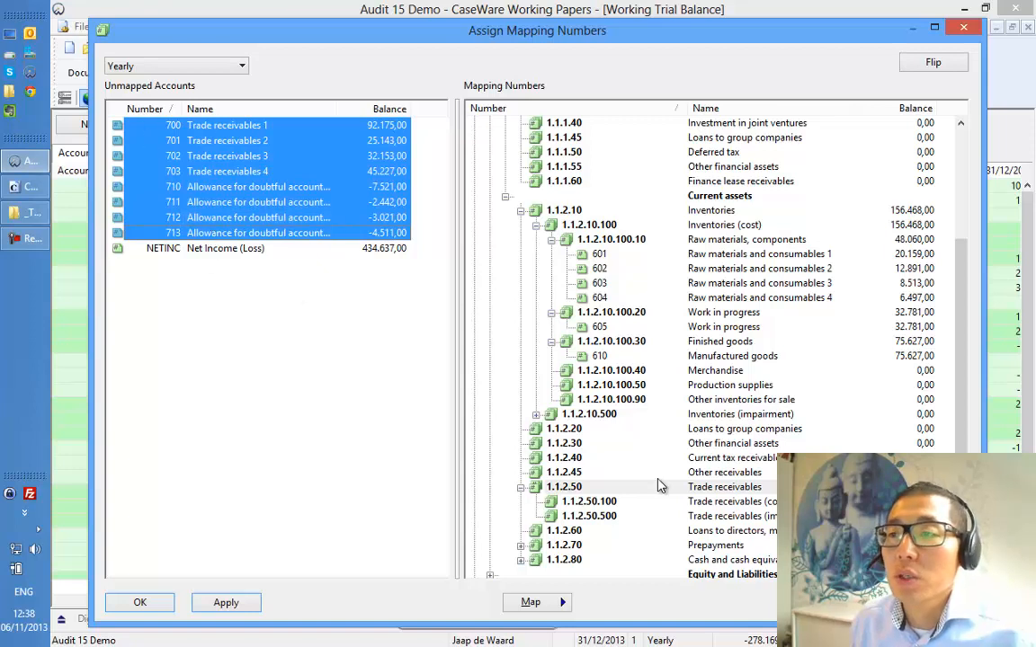
left_click(643, 501)
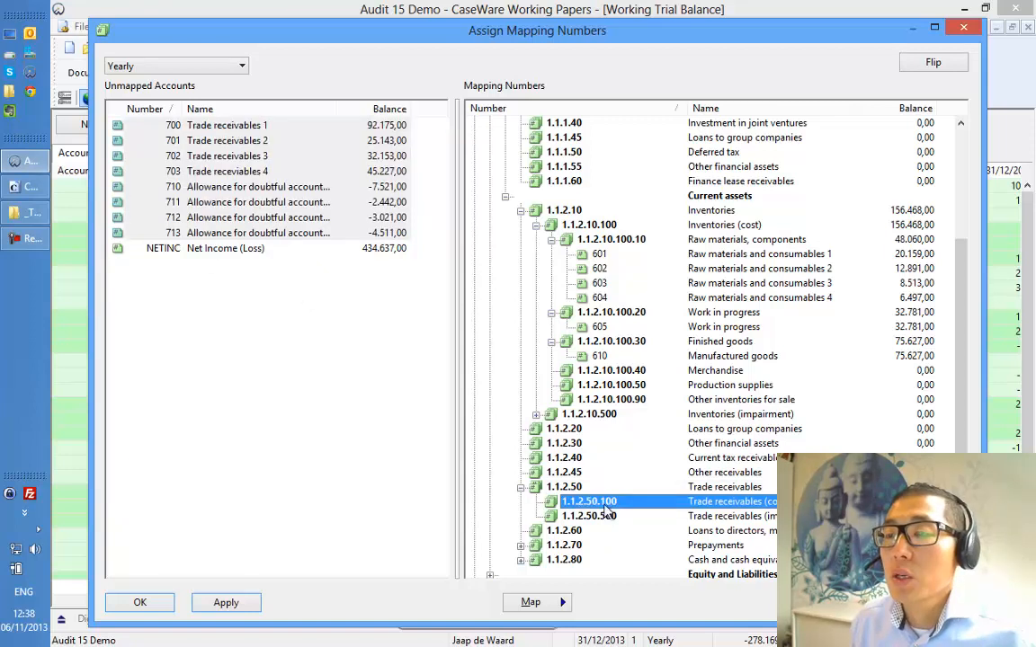
left_click(530, 604)
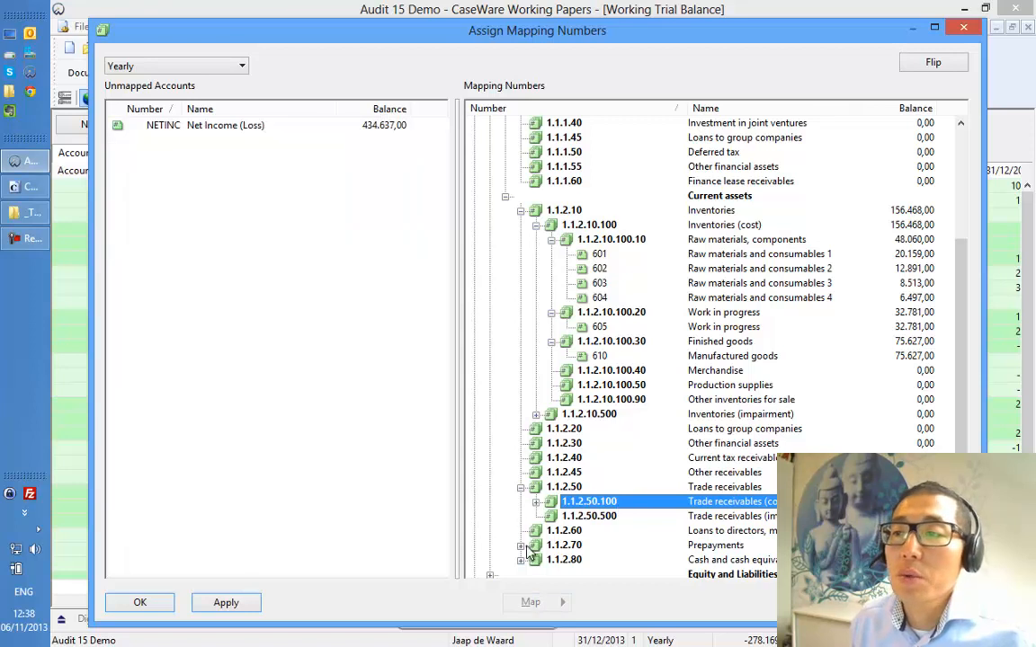
left_click(536, 502)
scroll(647, 453, "down", 3)
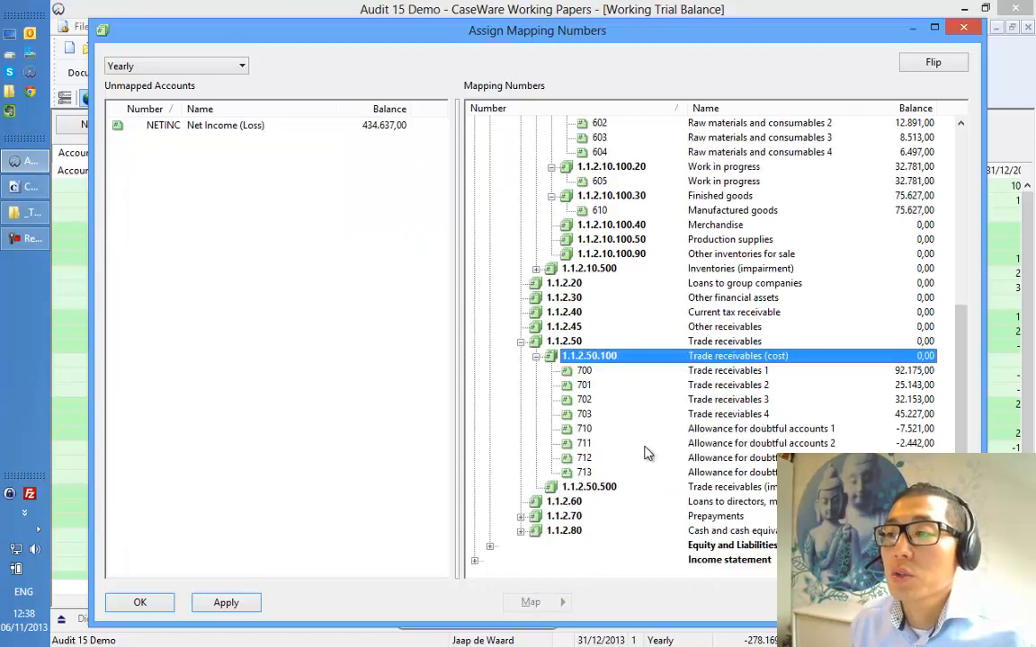
Move the allowance accounts 710 to 713 from 1.1.2.50.100 to 1.1.2.50.500 Trade receivables (impairment), and expand that number.
left_click(724, 431)
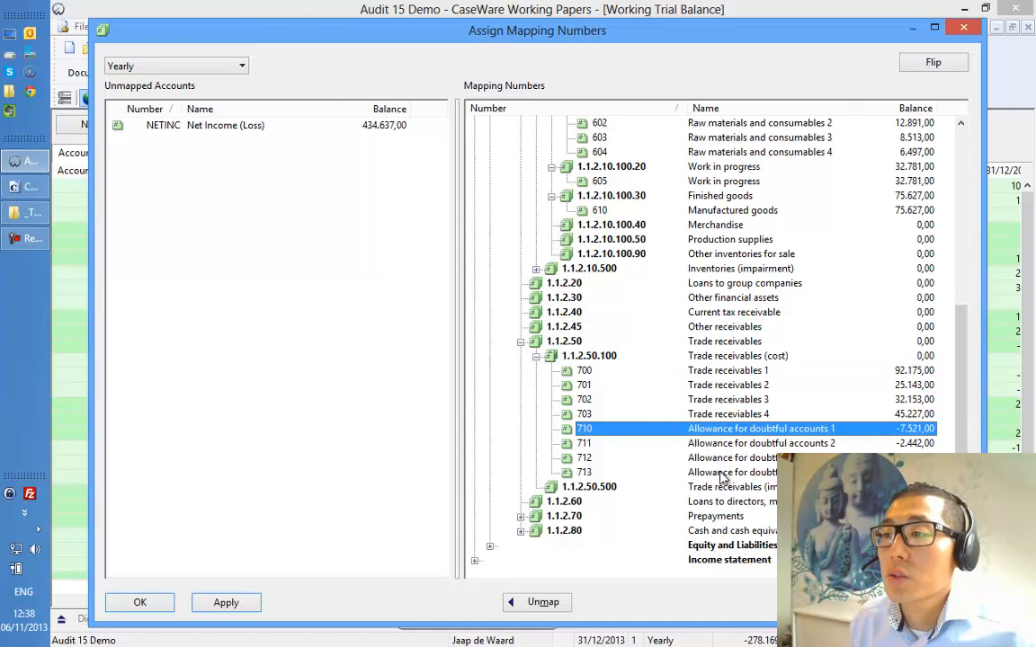
left_click(658, 475, "shift")
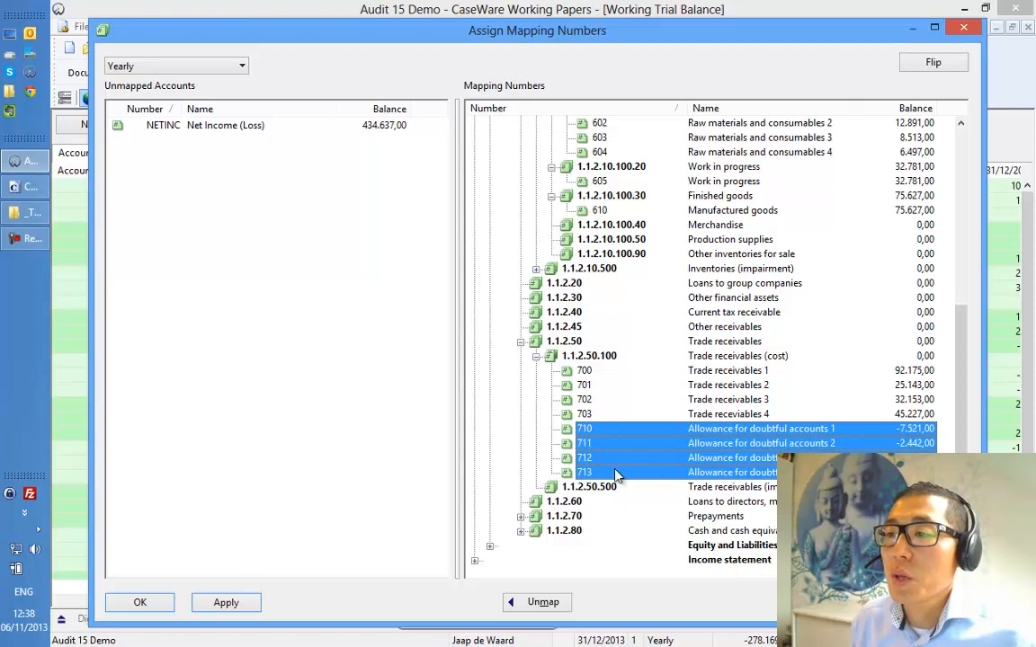
left_click_drag(570, 476, 555, 488)
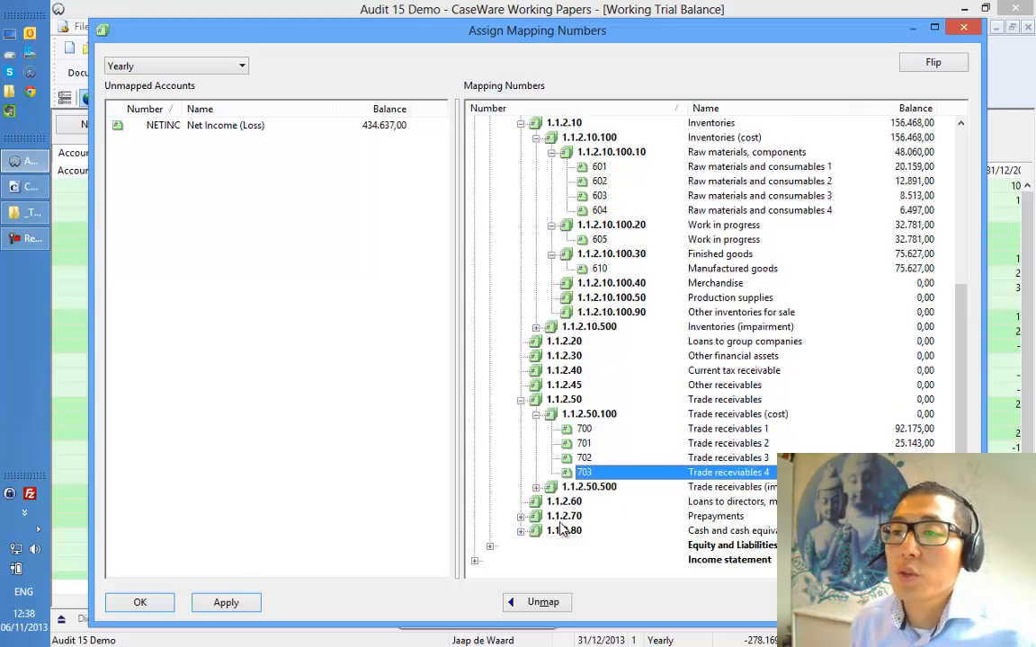
left_click(536, 486)
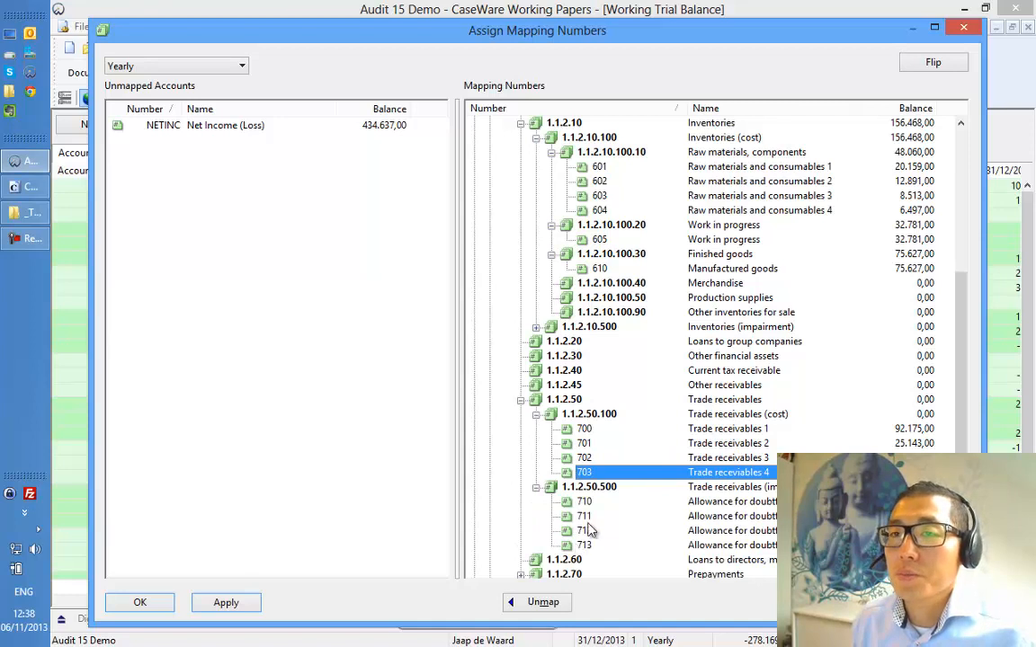
Map account NETINC Net Income (Loss) to 1.5.0.30 Distributable reserve under Equity, and accept the mapping assignments with a recalculation.
scroll(583, 548, "down", 2)
double_click(737, 518)
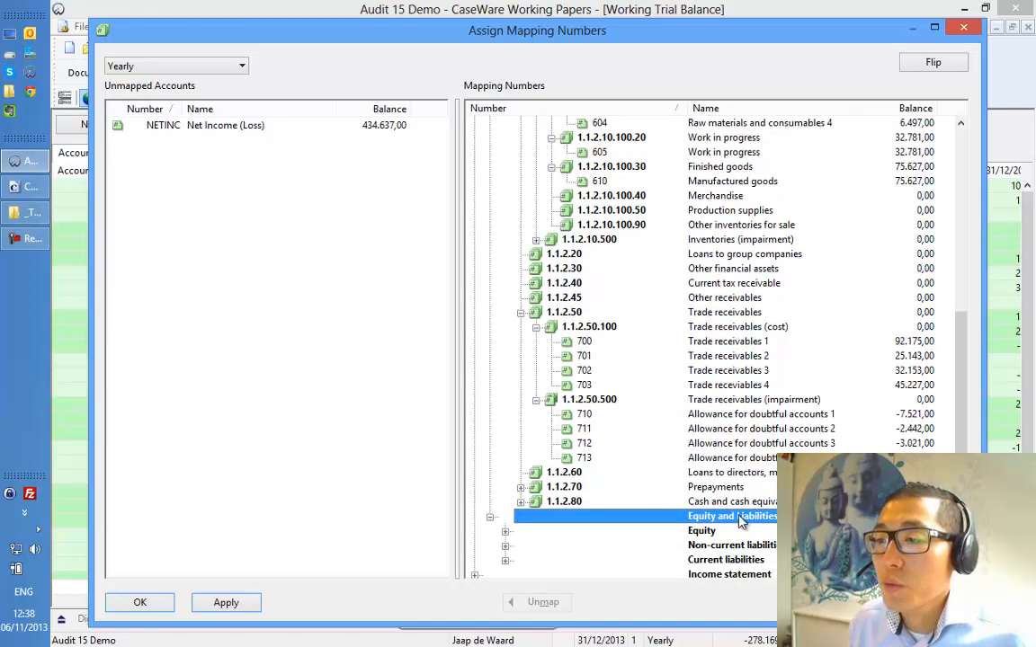
double_click(735, 520)
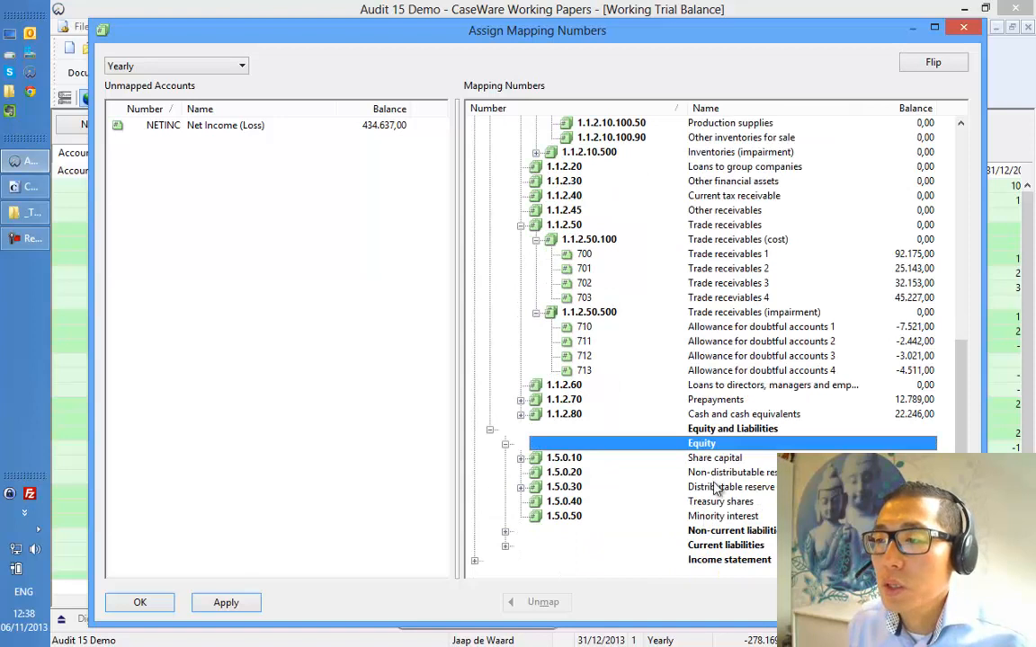
double_click(719, 484)
left_click(636, 500)
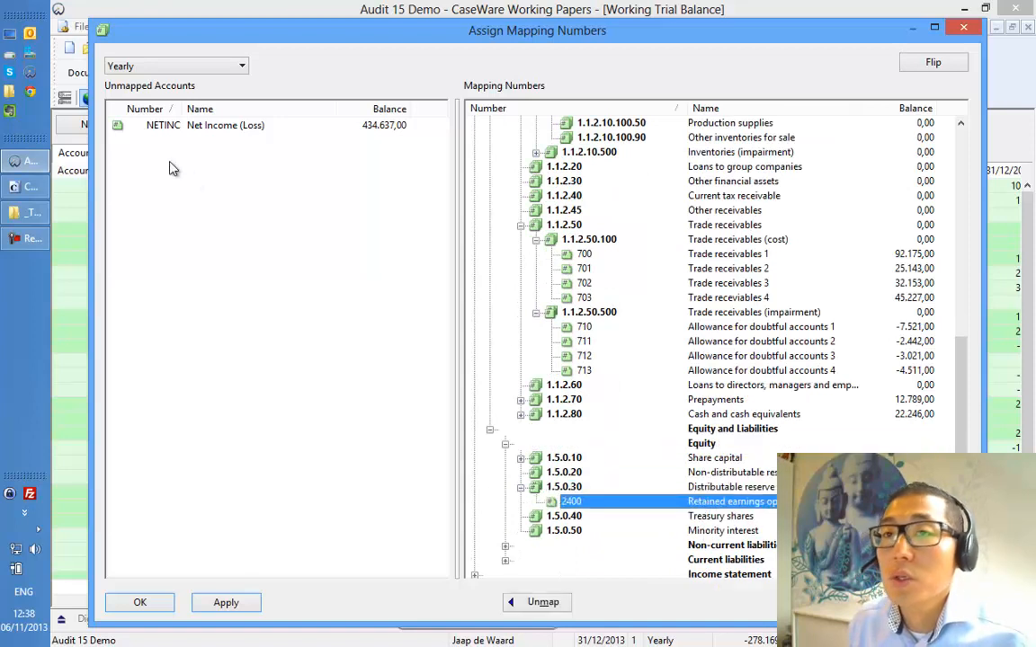
left_click_drag(162, 127, 661, 486)
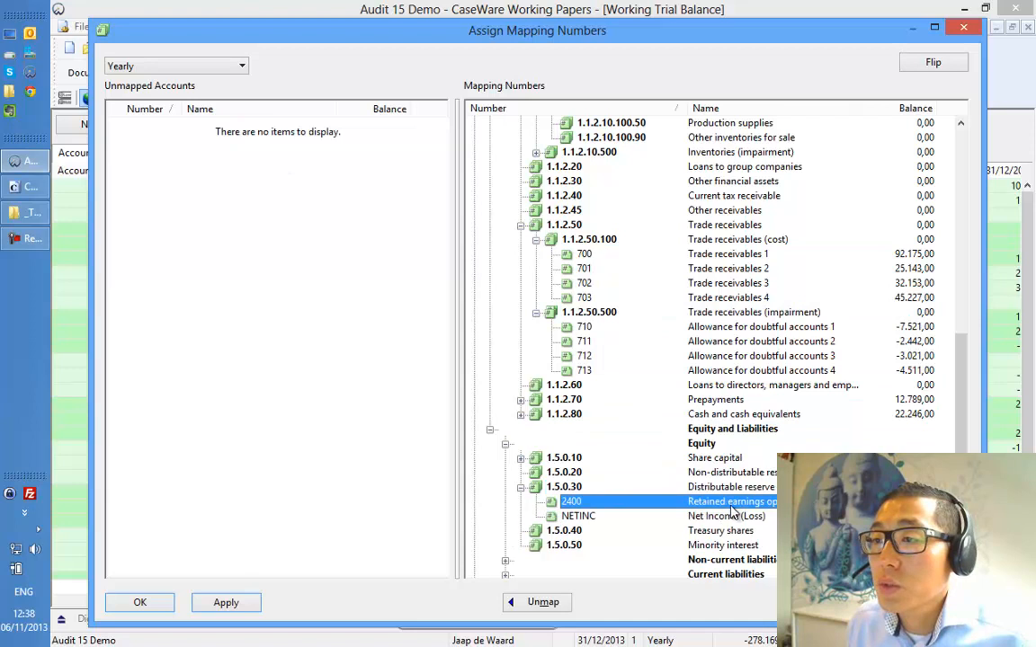
left_click(142, 603)
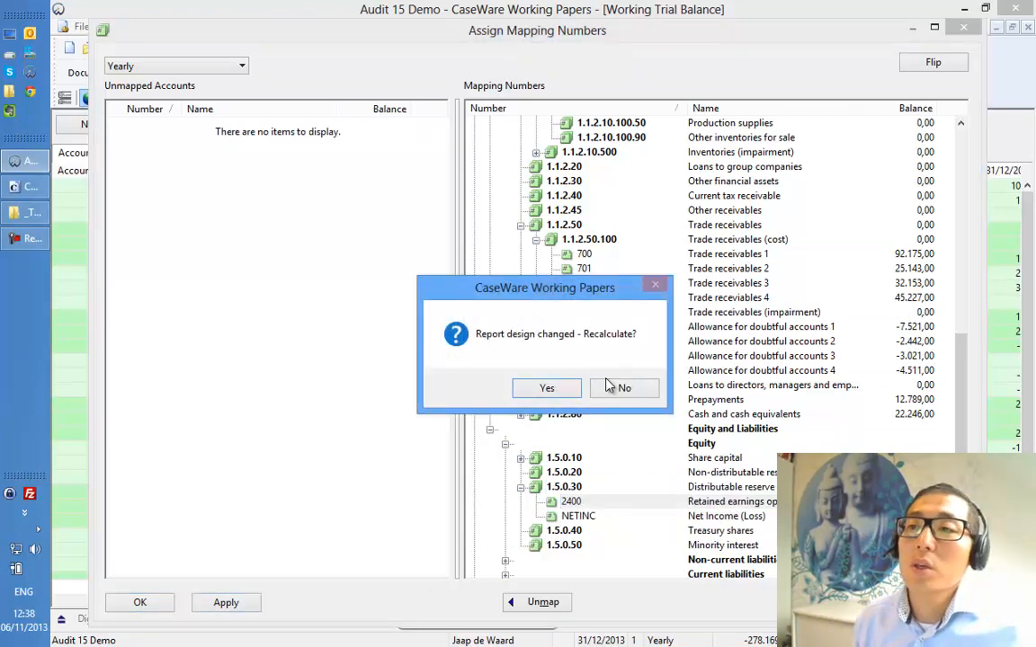
left_click(547, 389)
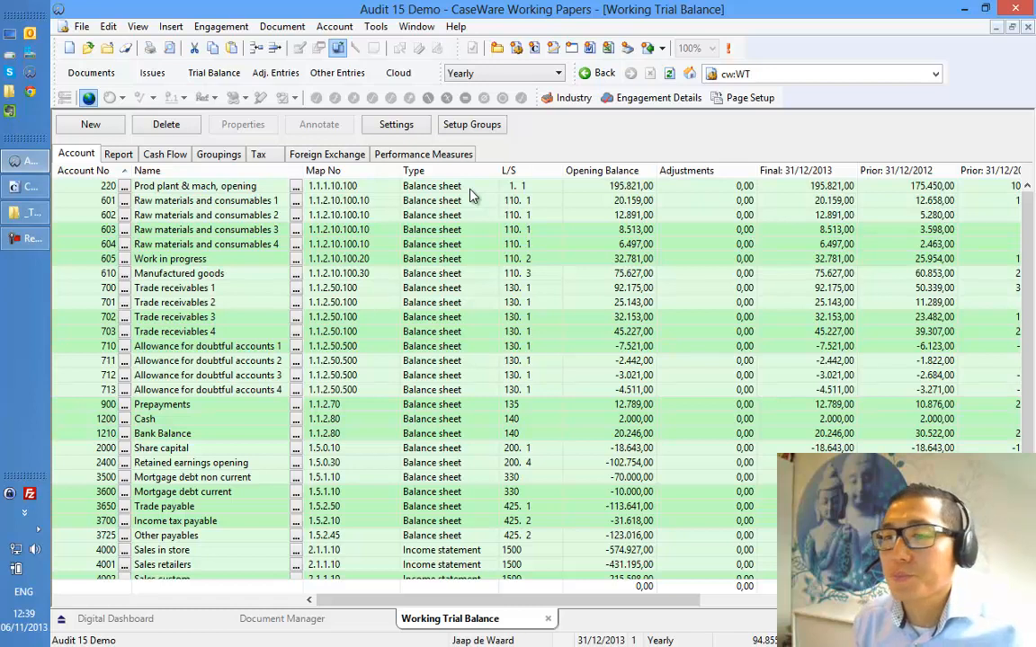
Leave the working trial balance and open document 2.25 Trial balance - By leadsheet from the General folder.
key("Escape")
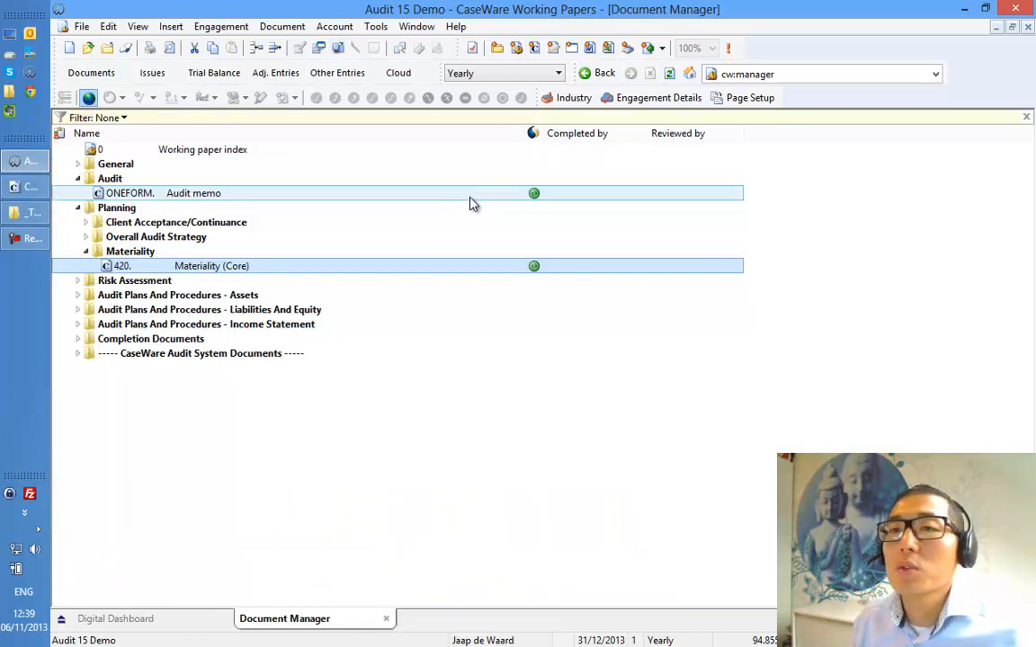
left_click(77, 164)
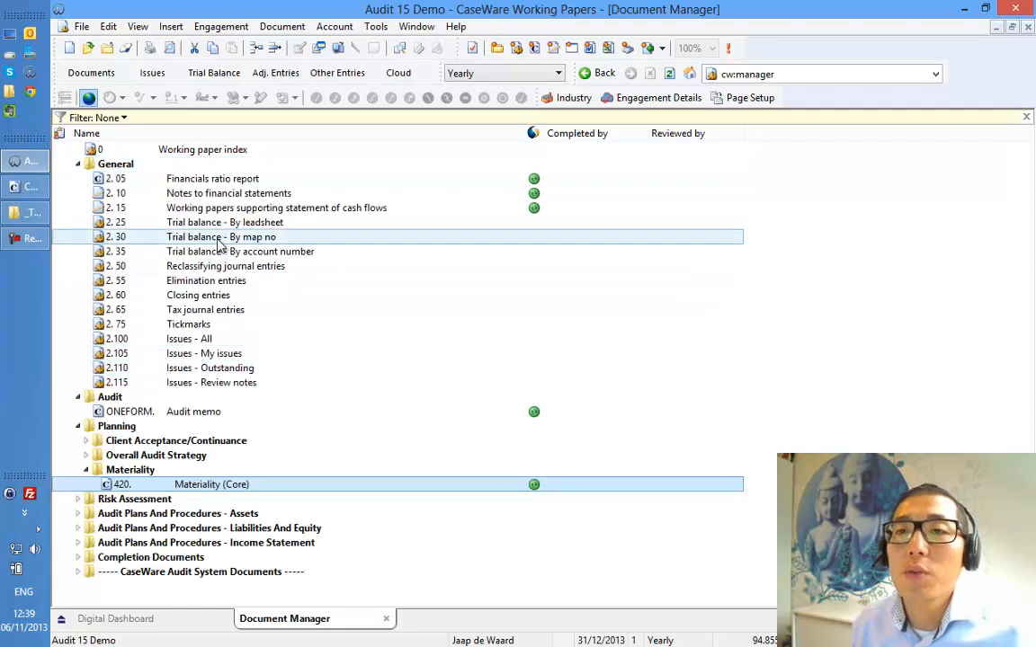
left_click(202, 227)
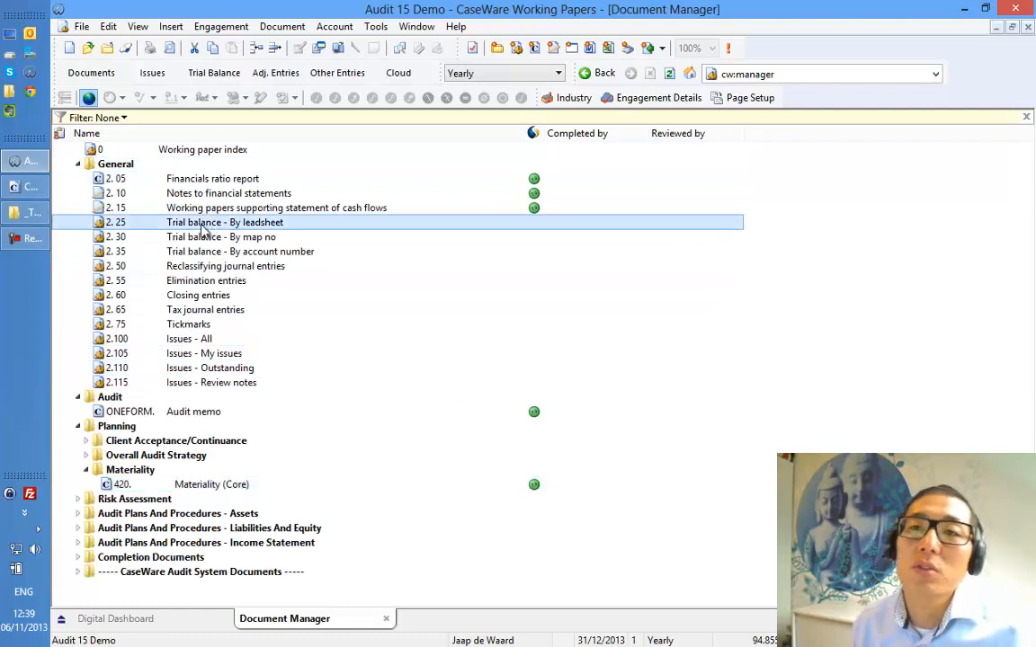
double_click(202, 227)
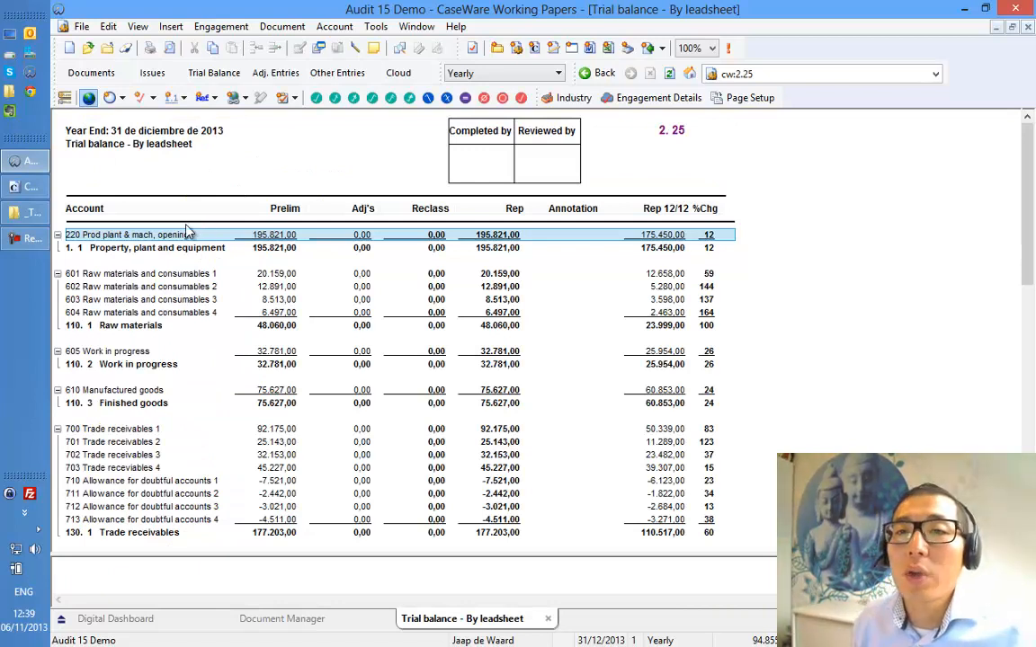
Select the Raw materials, Work in progress, Finished goods and Trade receivables total rows together to show their combined sums.
left_click(128, 405)
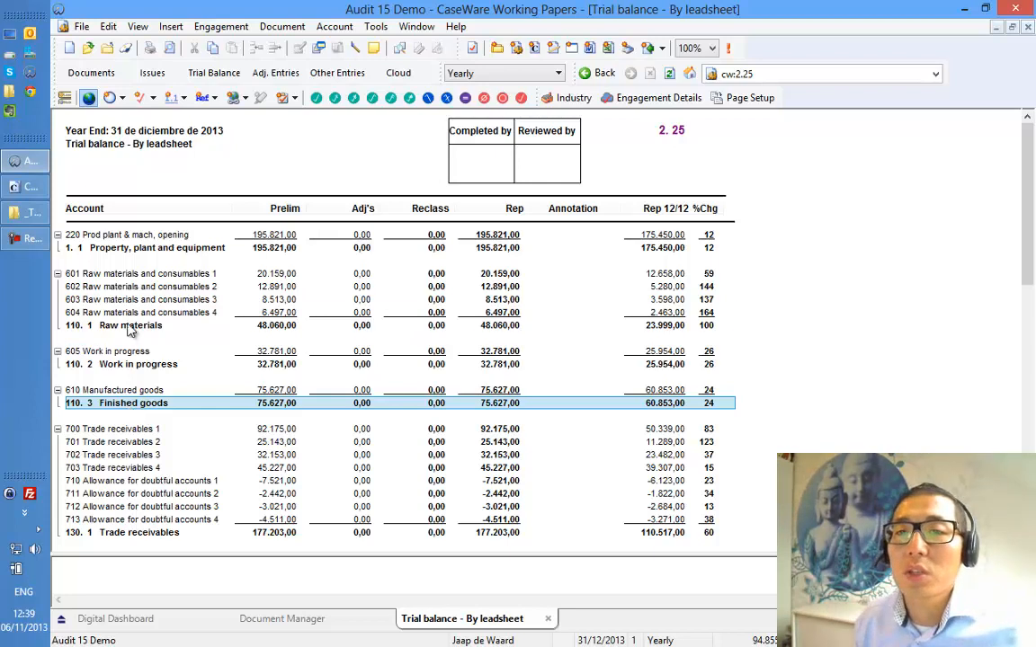
left_click(131, 327, "ctrl")
left_click(133, 364, "ctrl")
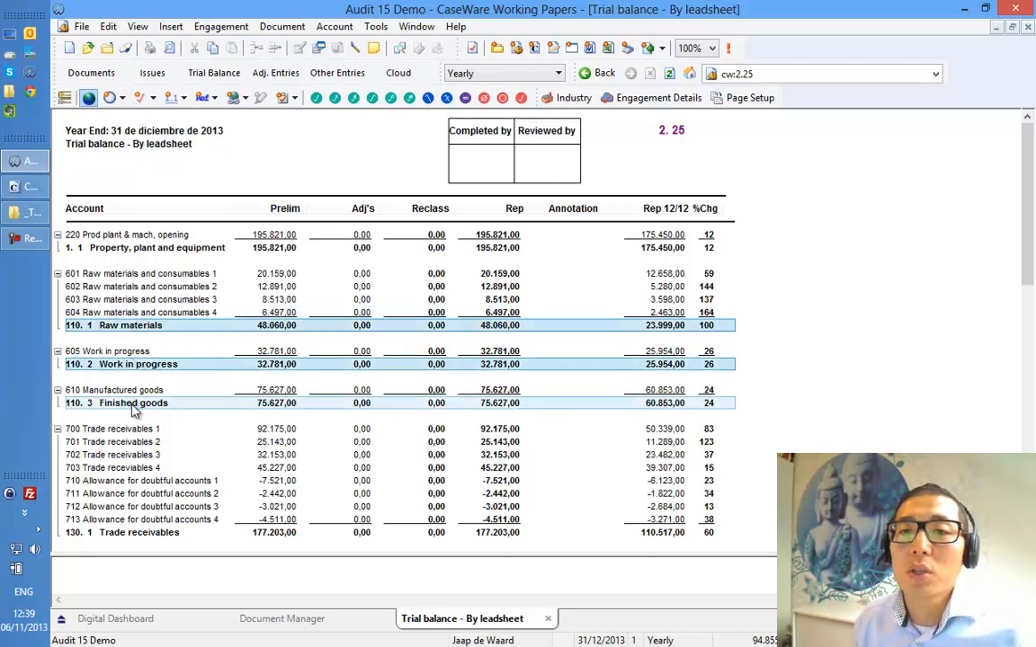
scroll(133, 410, "down", 2)
left_click(135, 455, "ctrl")
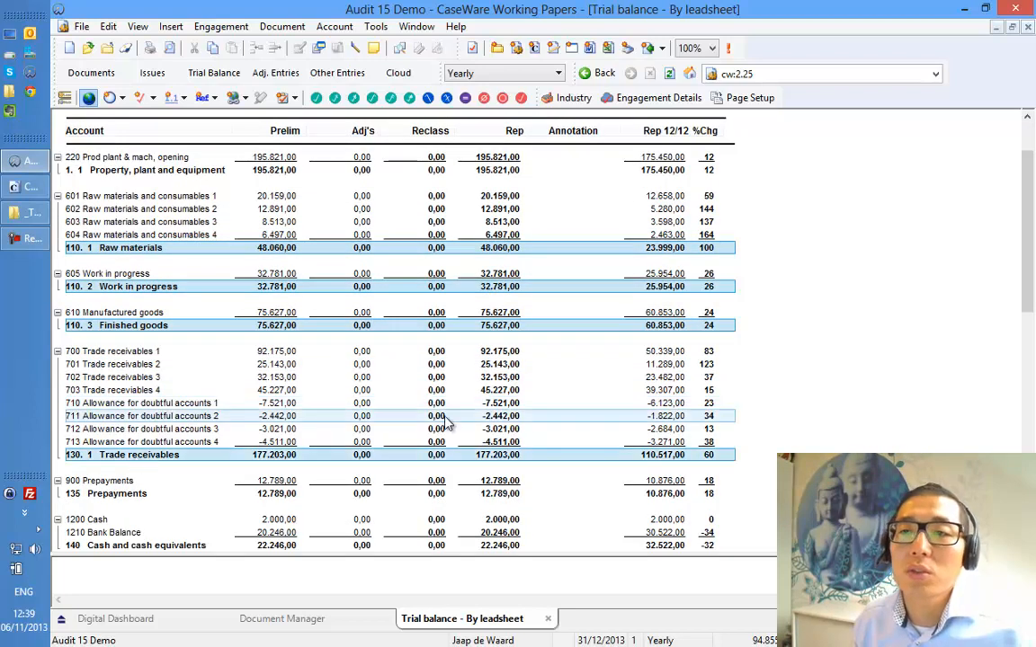
mouse_move(621, 322)
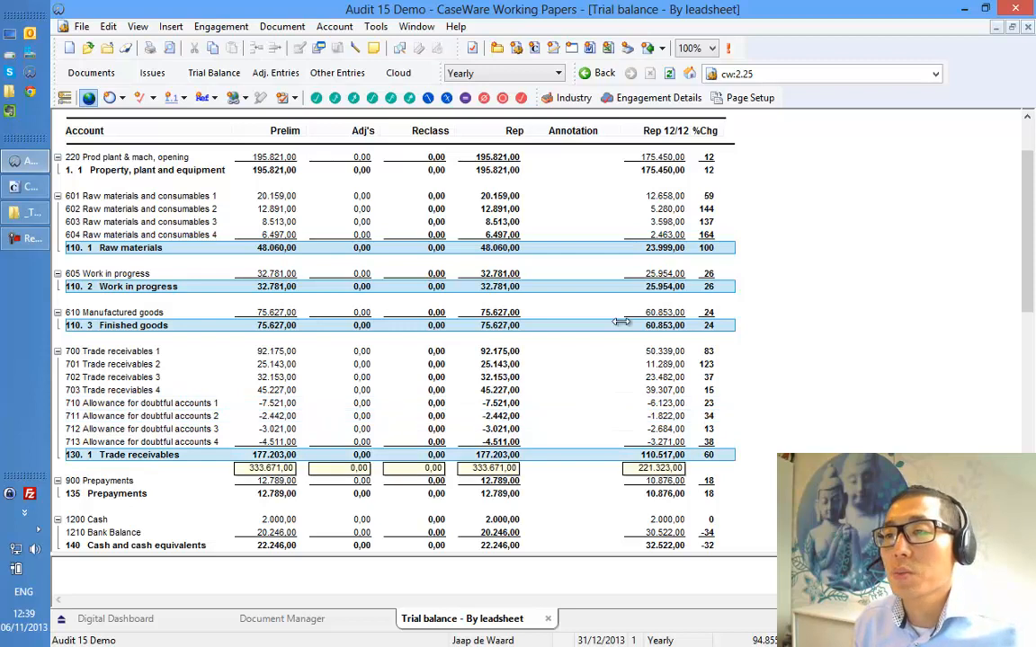
Review the leadsheet trial balance down to Net Income (Loss), and return to the document list with the General folder collapsed.
scroll(382, 378, "down", 7)
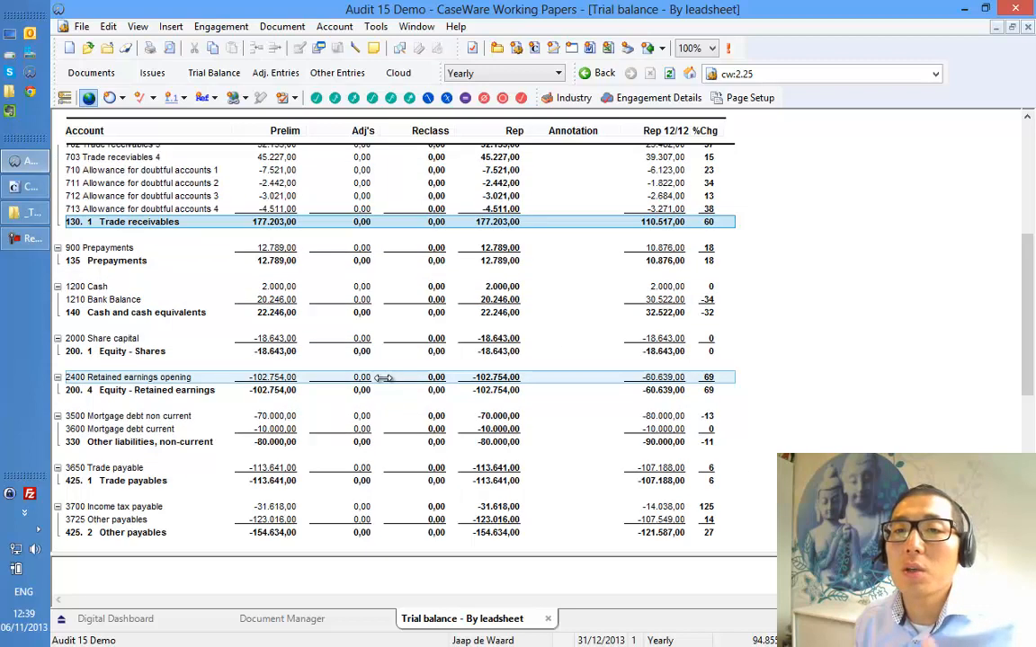
scroll(383, 378, "down", 9)
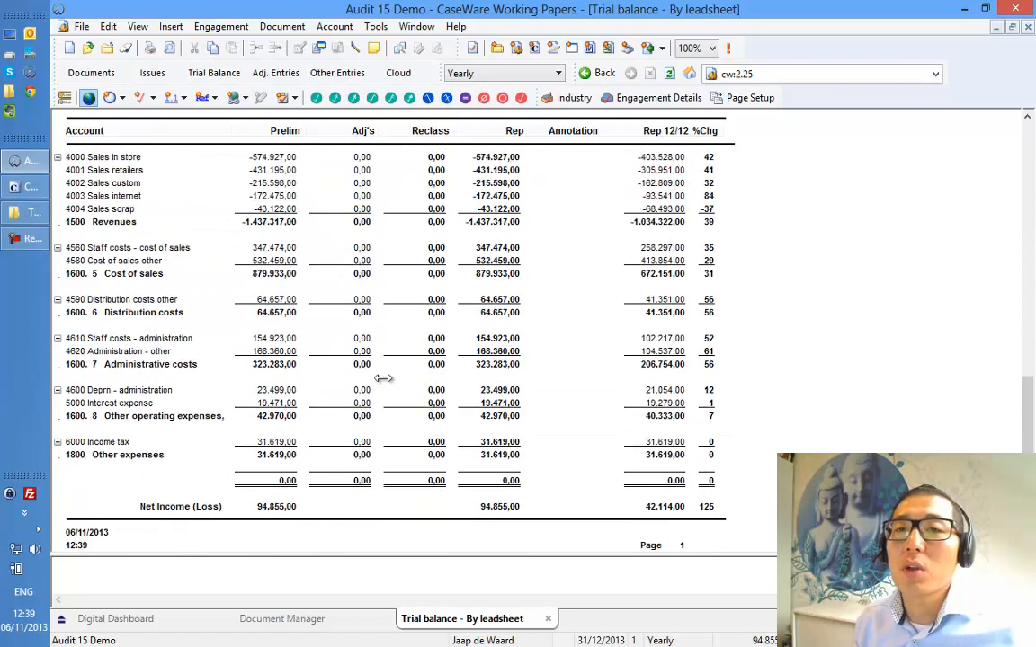
scroll(383, 378, "up", 6)
scroll(384, 378, "up", 10)
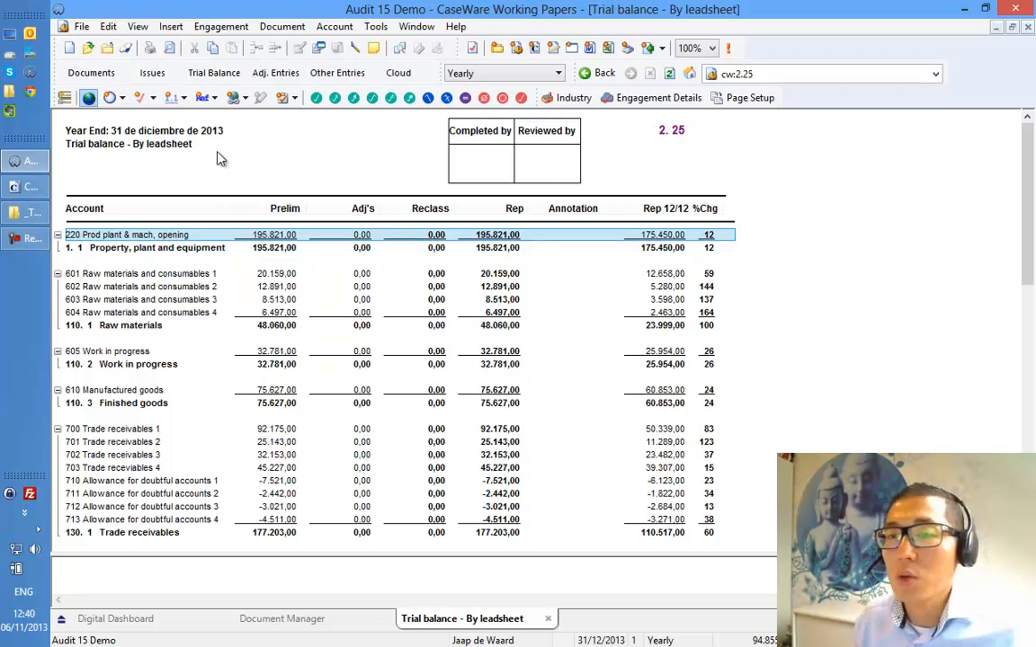
key("Escape")
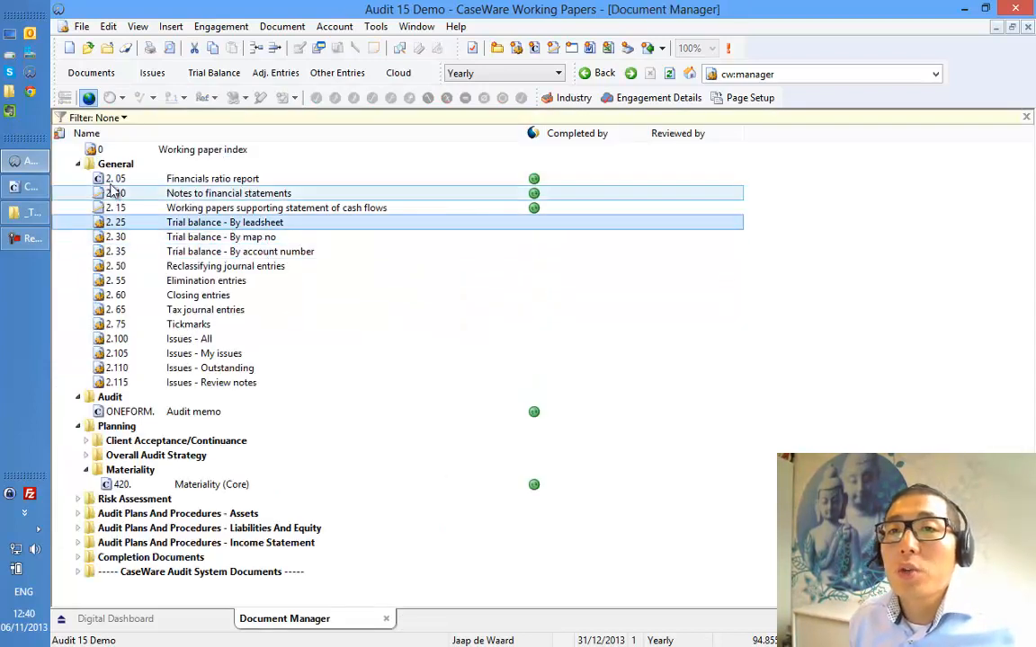
left_click(78, 165)
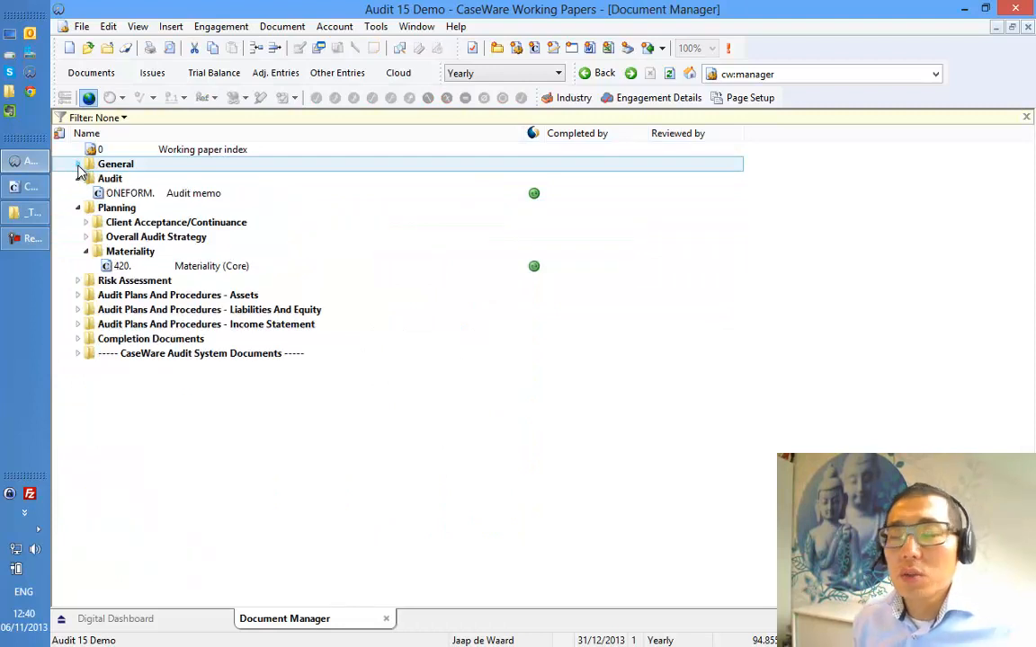